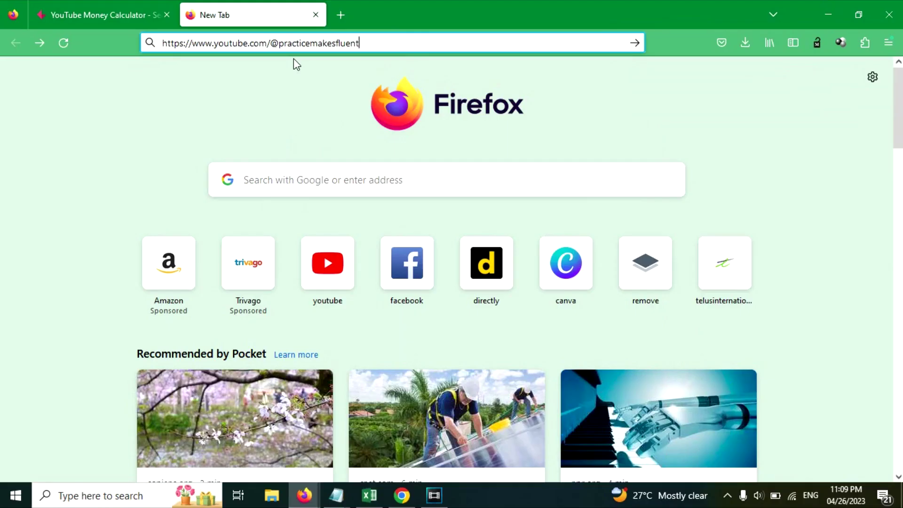
text(`)
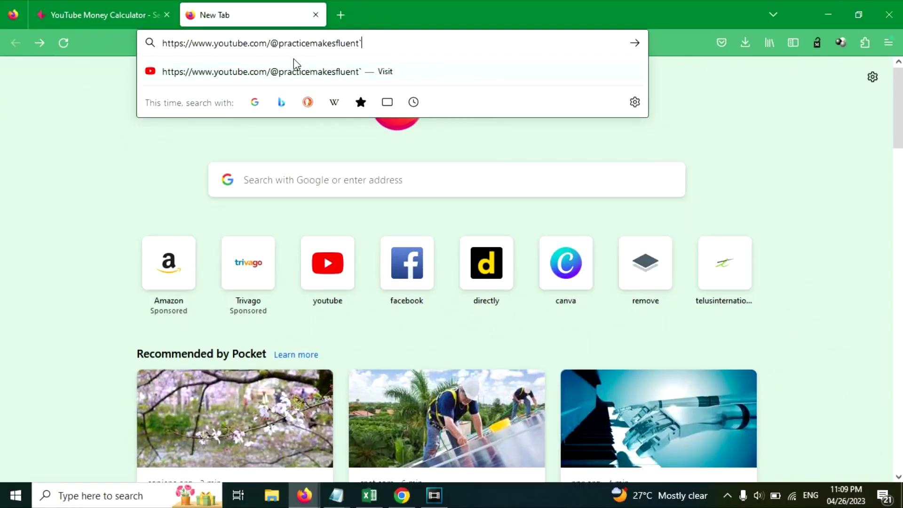
Load the Practice Makes Fluent YouTube channel from the corrected address, then return to the calculator tab.
key(BackSpace)
key(Return)
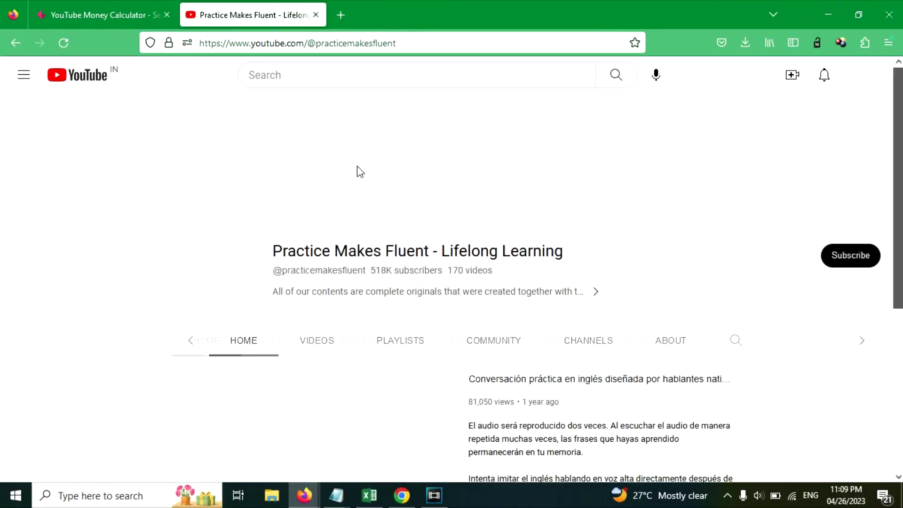
scroll(404, 207, down, 2)
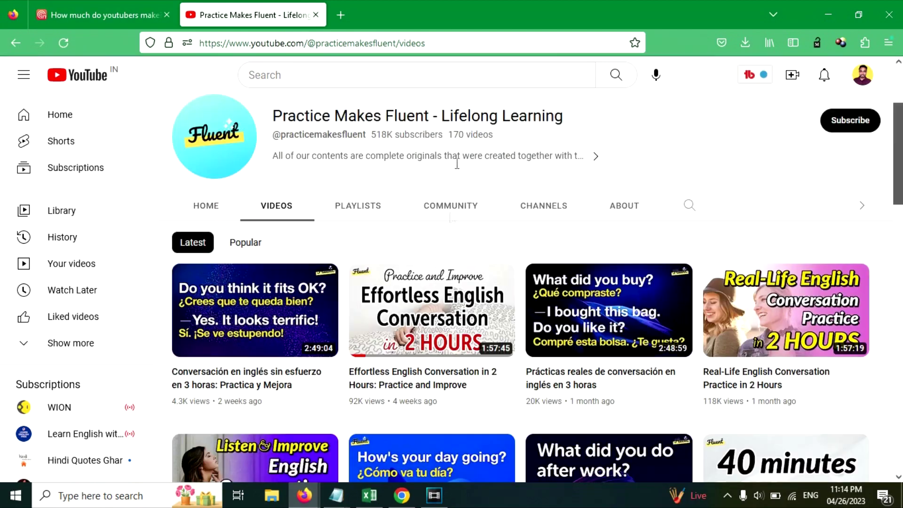
click(106, 15)
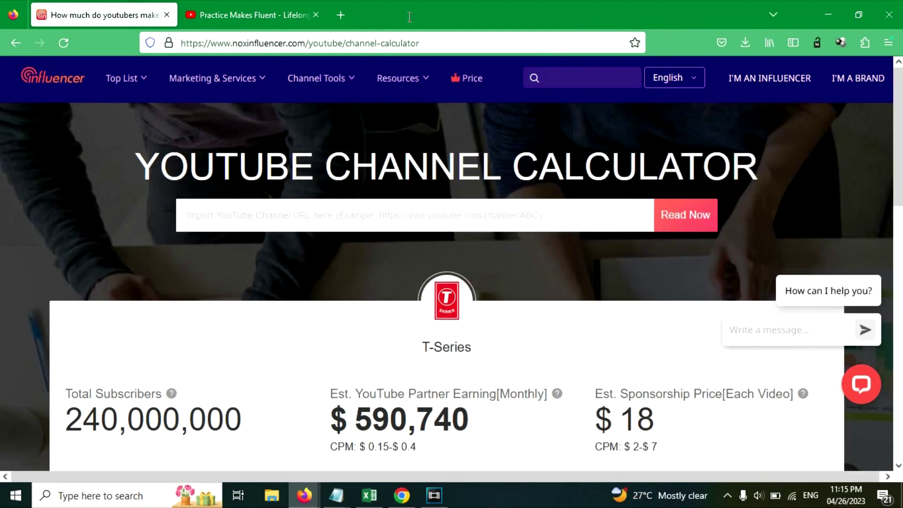
Get NoxInfluencer estimates for the pasted Practice Makes Fluent link ($4,076 monthly), then return to YouTube.
right_click(209, 221)
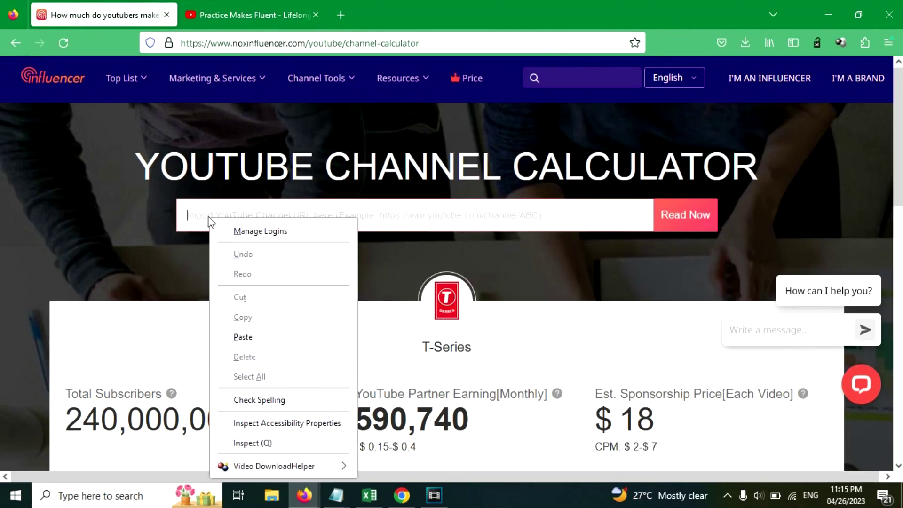
click(243, 337)
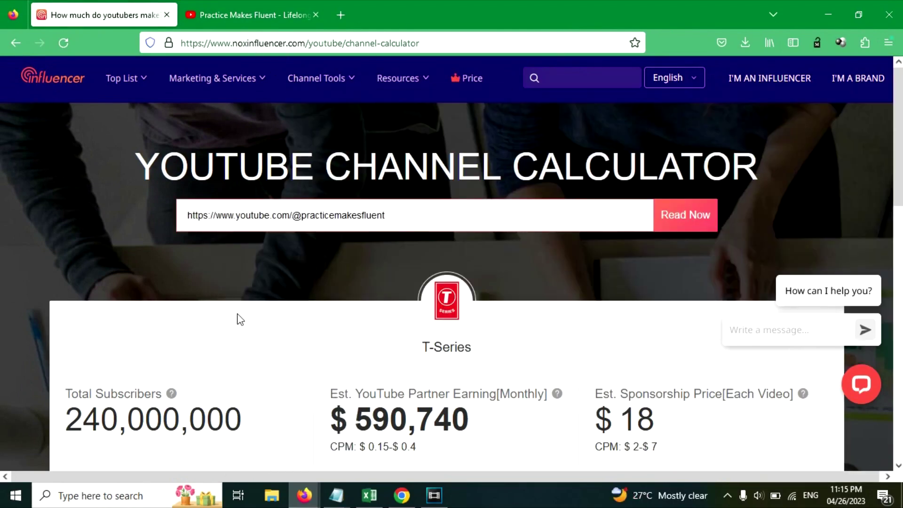
click(685, 216)
scroll(555, 231, down, 1)
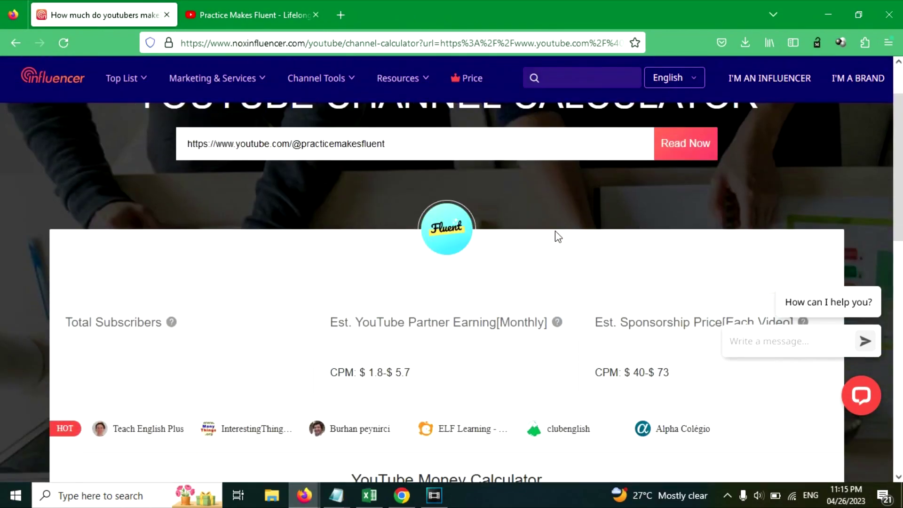
scroll(557, 237, down, 2)
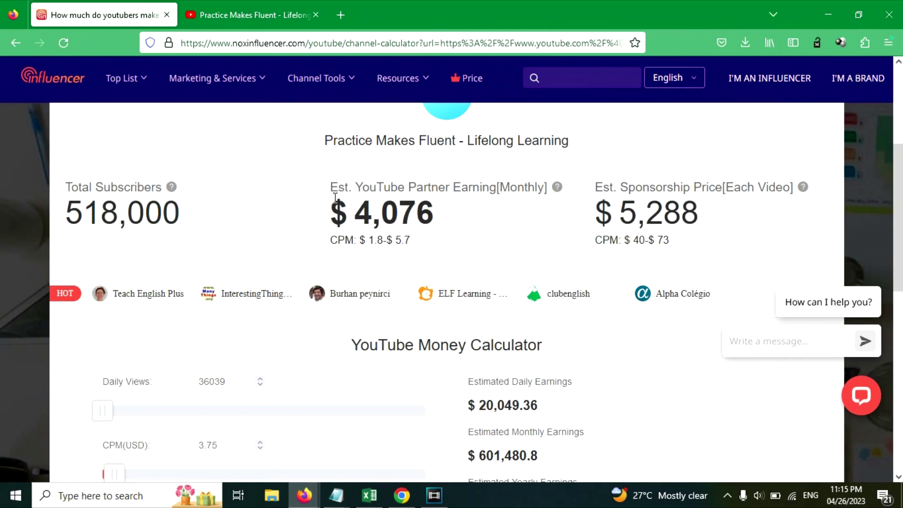
drag(334, 214, 470, 224)
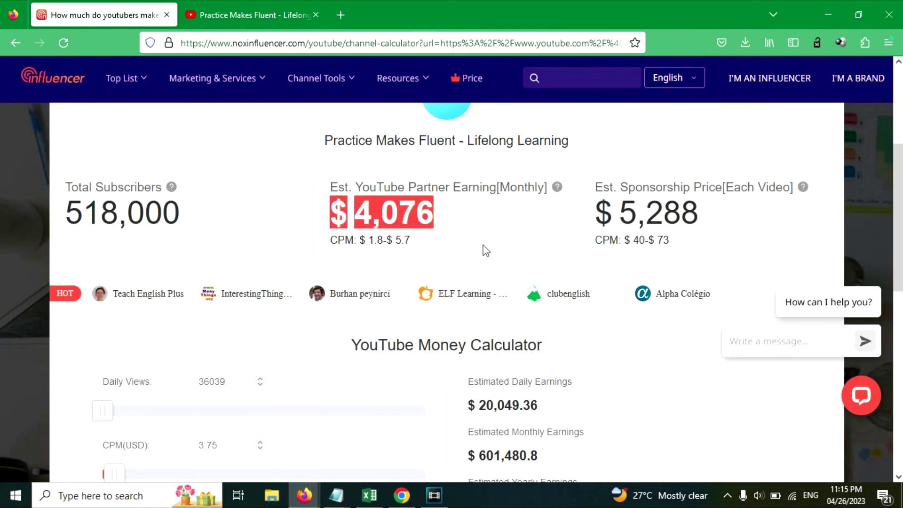
scroll(484, 251, down, 1)
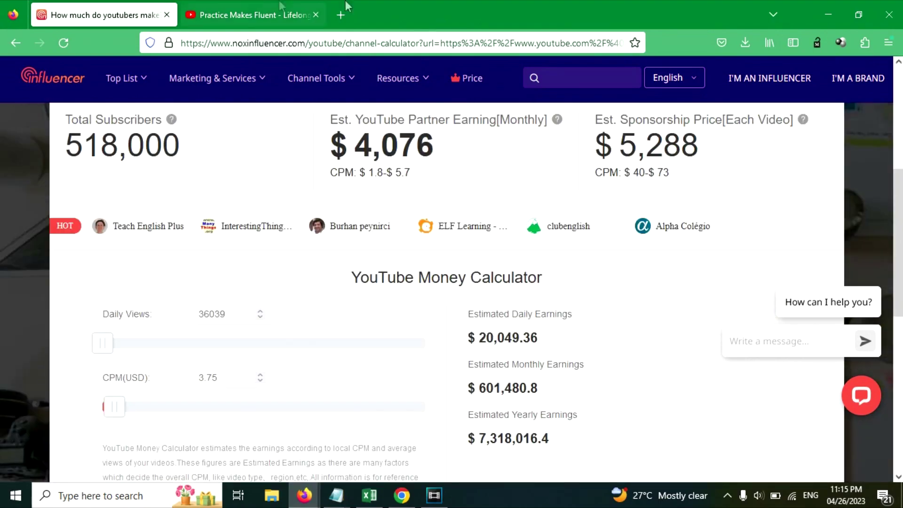
click(248, 14)
scroll(386, 302, down, 2)
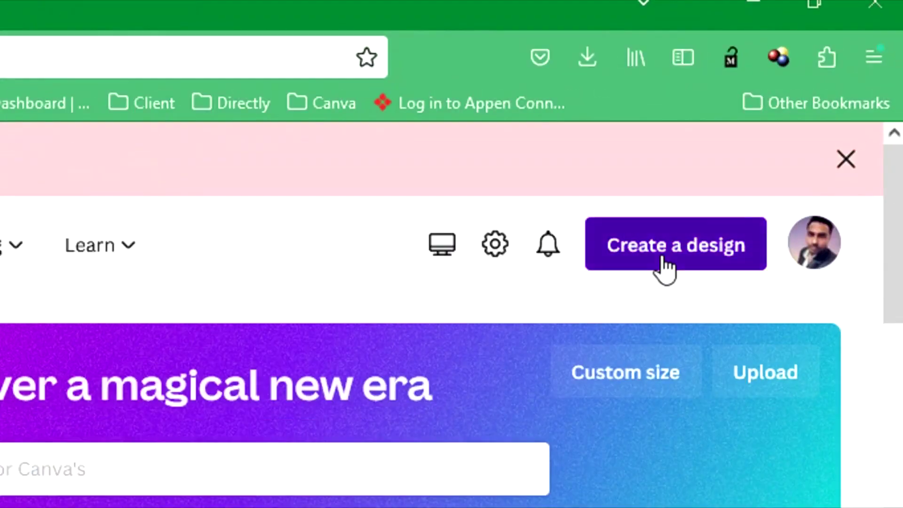
Start a new blank 1920×1080 video design from Canva's Create a design menu.
click(784, 140)
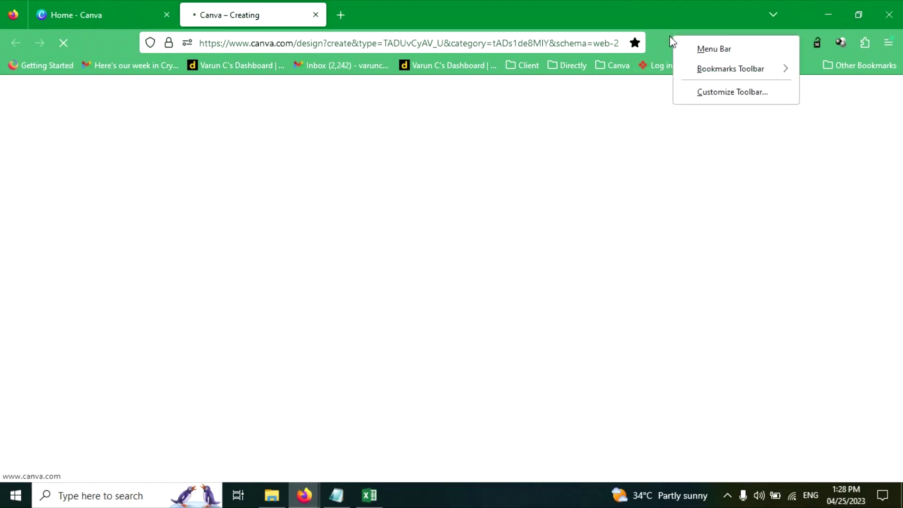
scroll(136, 371, down, 1)
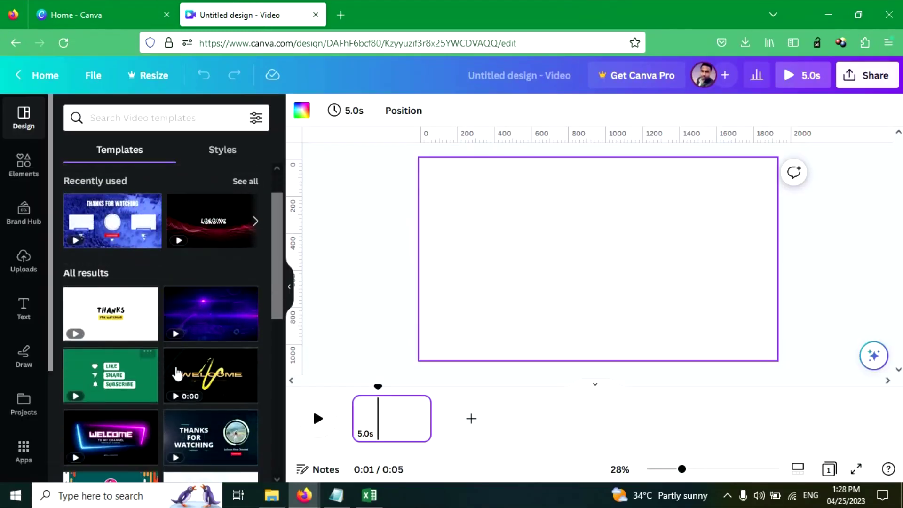
scroll(181, 373, down, 2)
Apply the neon pink-and-blue 'Welcome to my channel' template as a 10-second intro page.
click(123, 346)
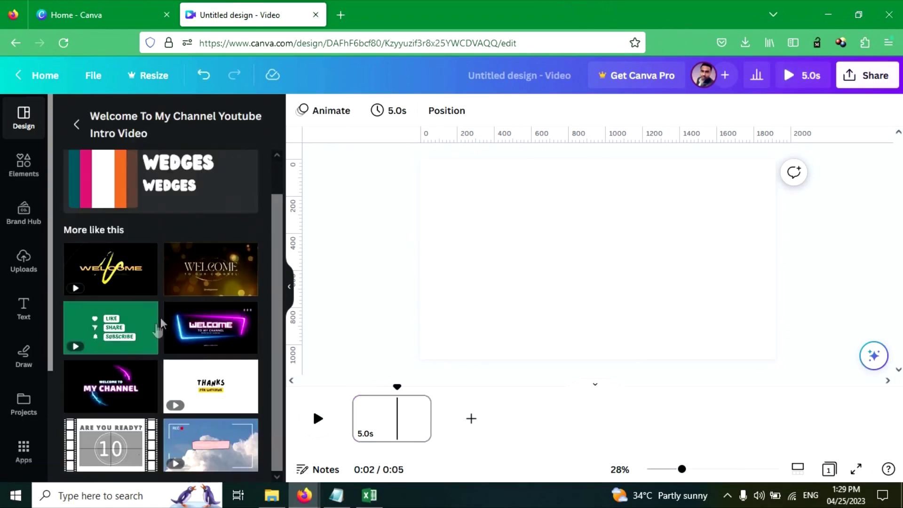
click(76, 124)
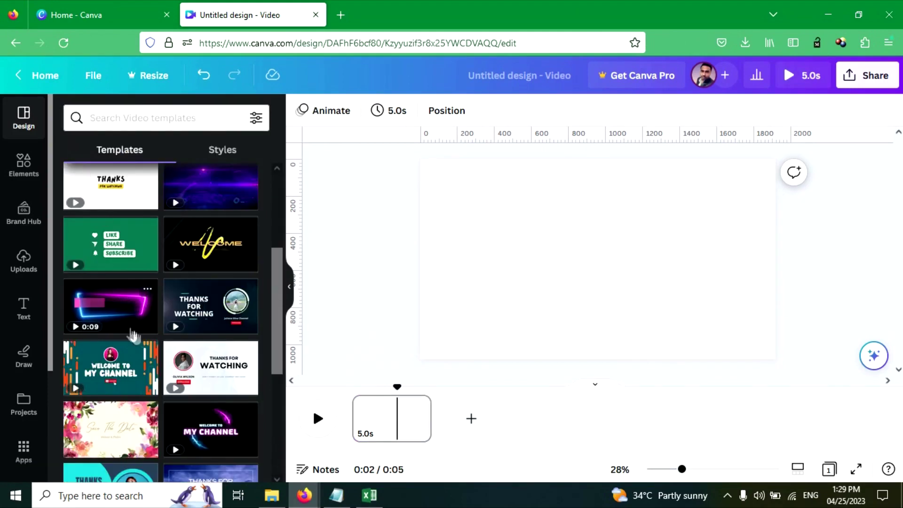
mouse_move(111, 306)
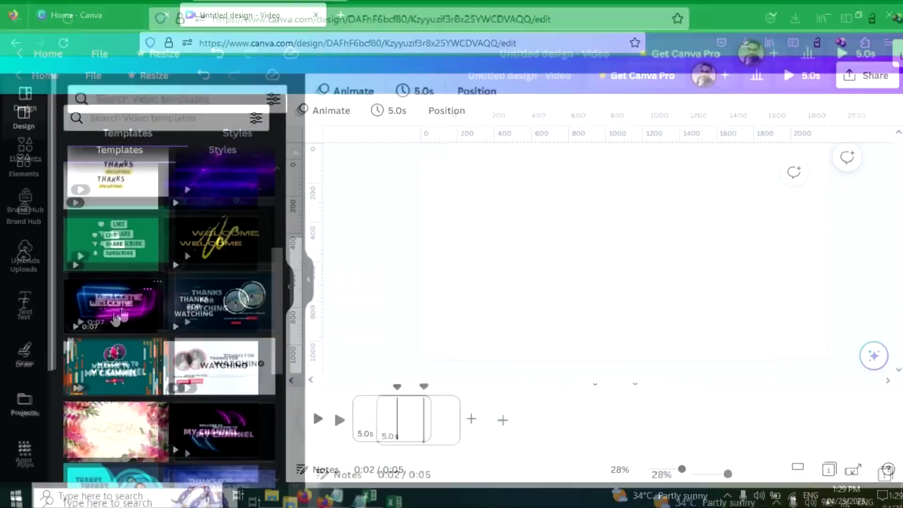
click(134, 328)
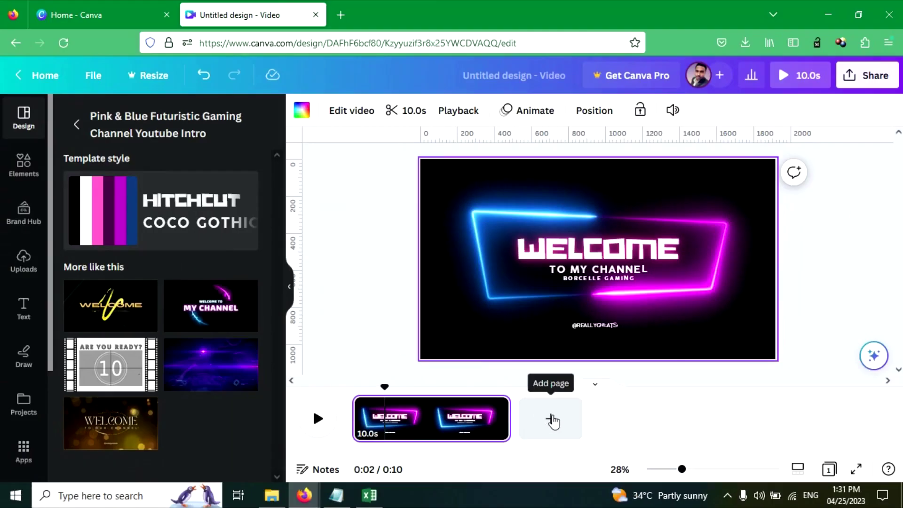
Add a blank second page and search the stock photos for 'background'.
click(552, 420)
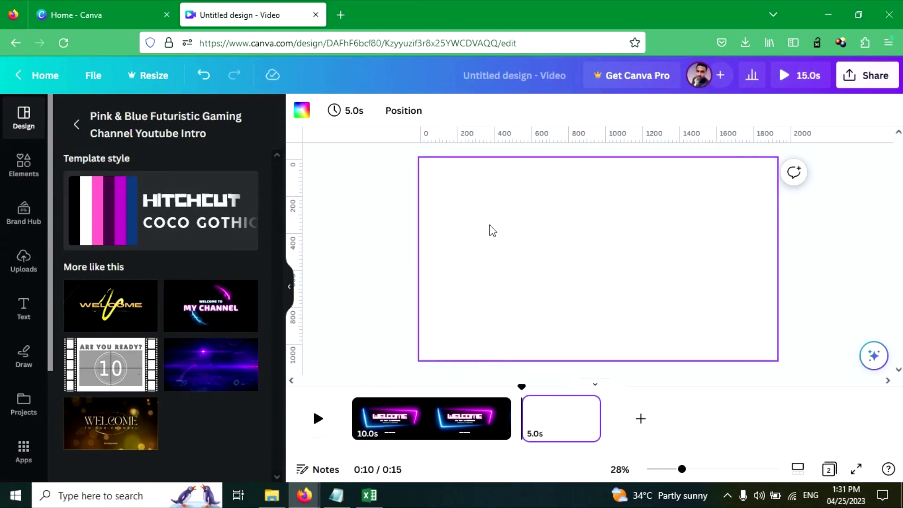
click(24, 164)
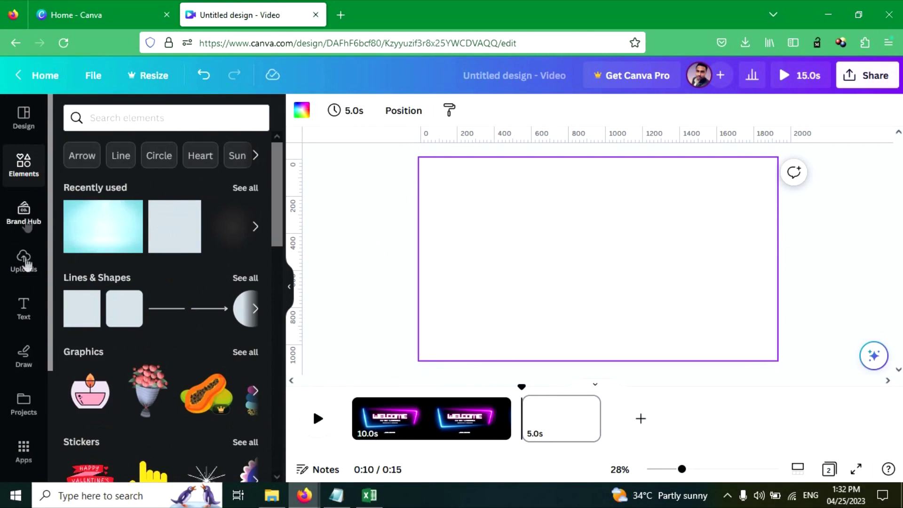
scroll(29, 212, down, 3)
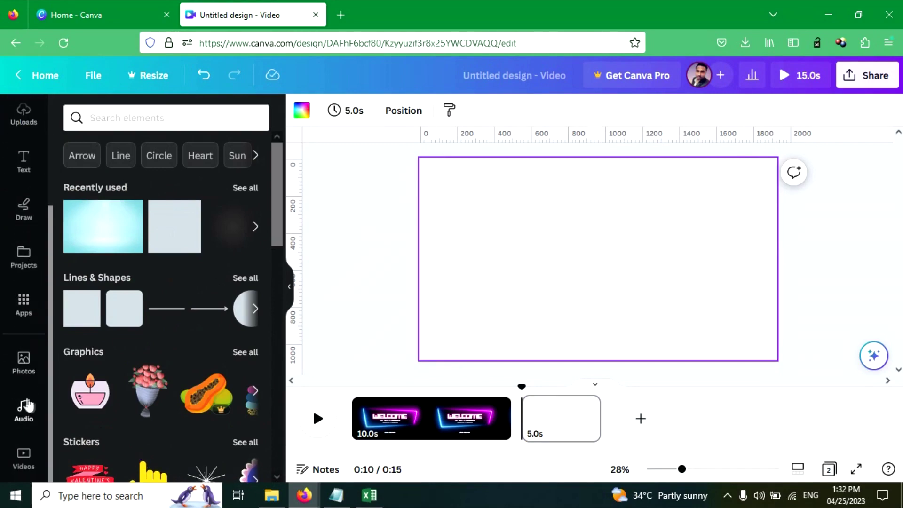
click(23, 361)
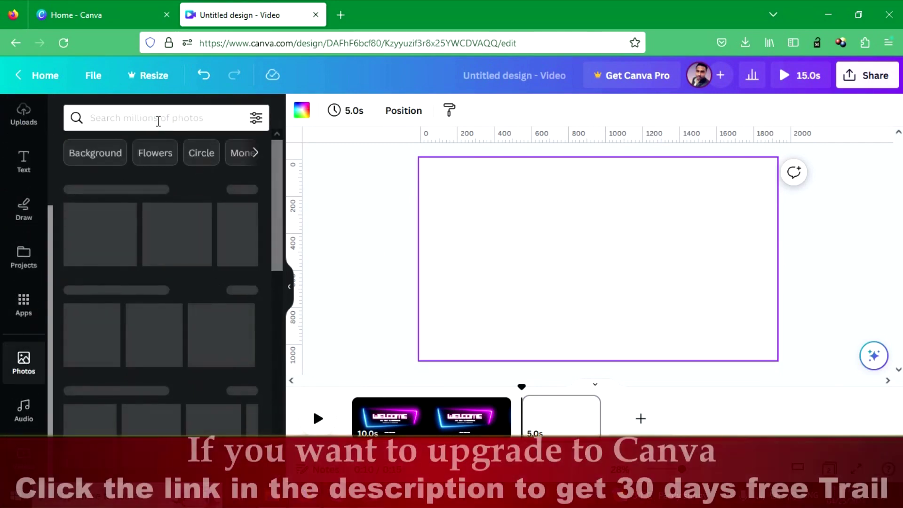
scroll(121, 235, down, 1)
scroll(122, 237, down, 3)
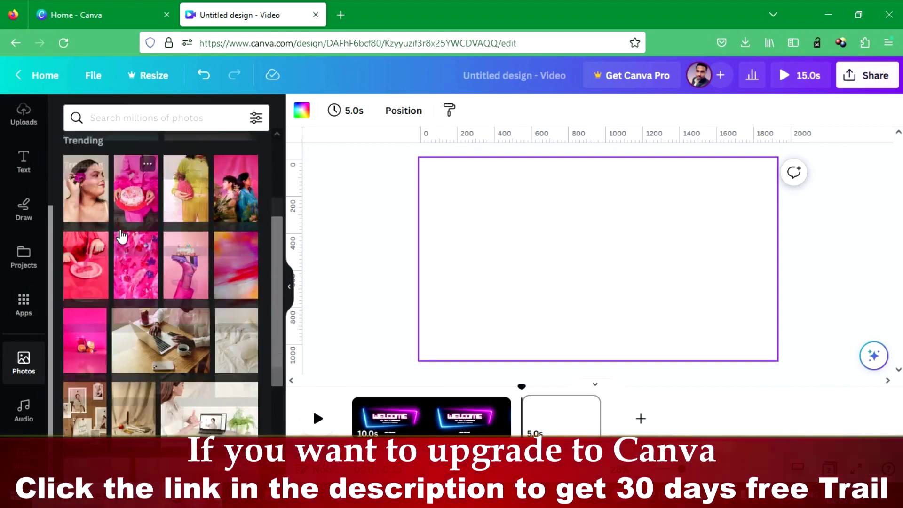
scroll(120, 236, up, 1)
scroll(121, 237, up, 3)
click(125, 118)
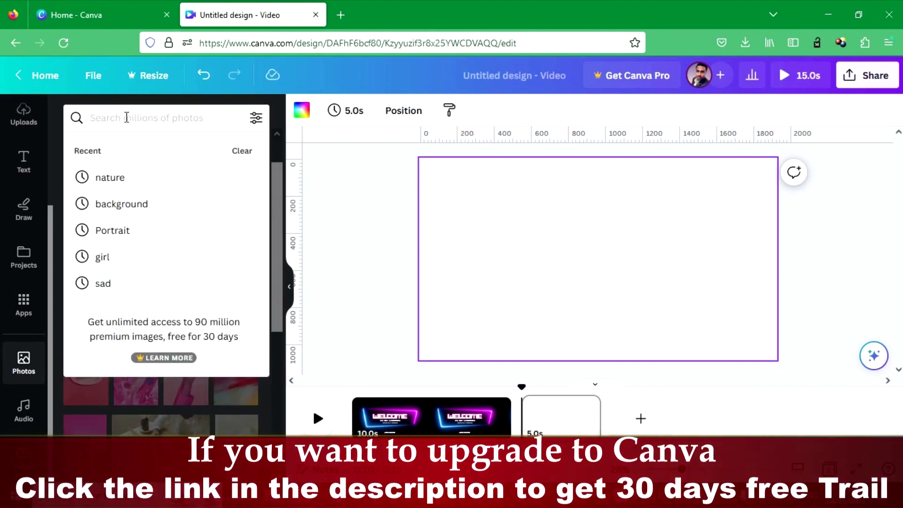
text(backgroun)
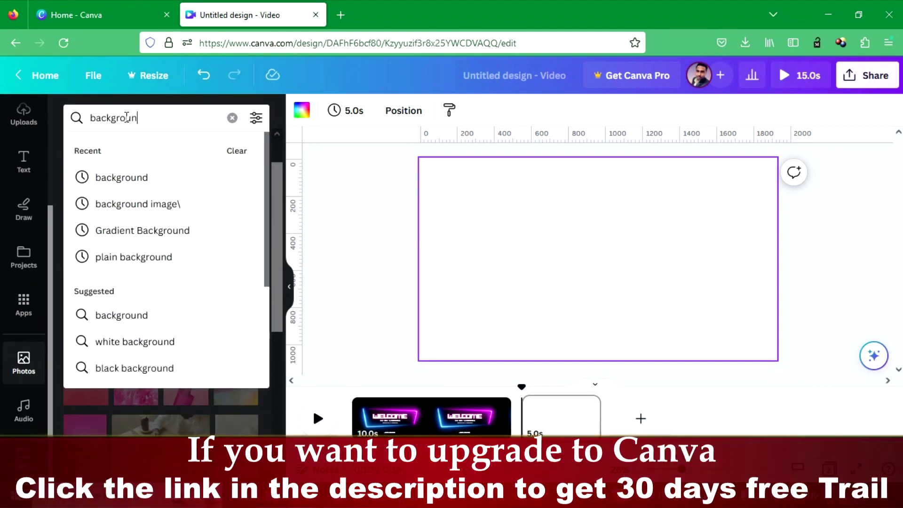
text(d)
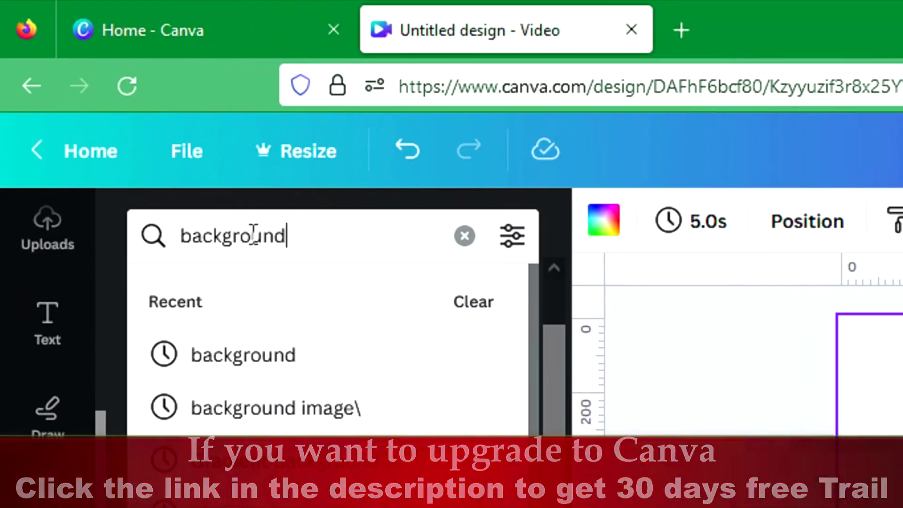
key(Return)
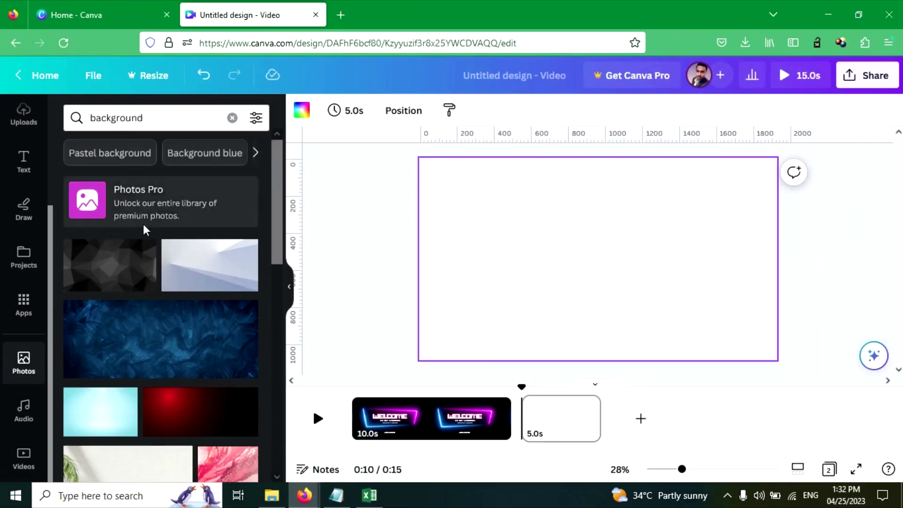
scroll(162, 312, down, 5)
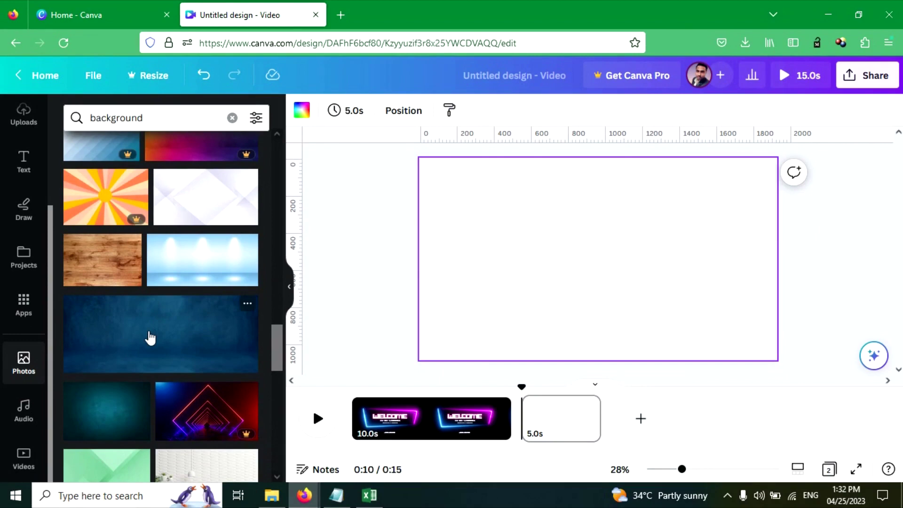
Make the dark blue textured photo the full background of page 2.
click(150, 337)
drag(642, 317, 612, 248)
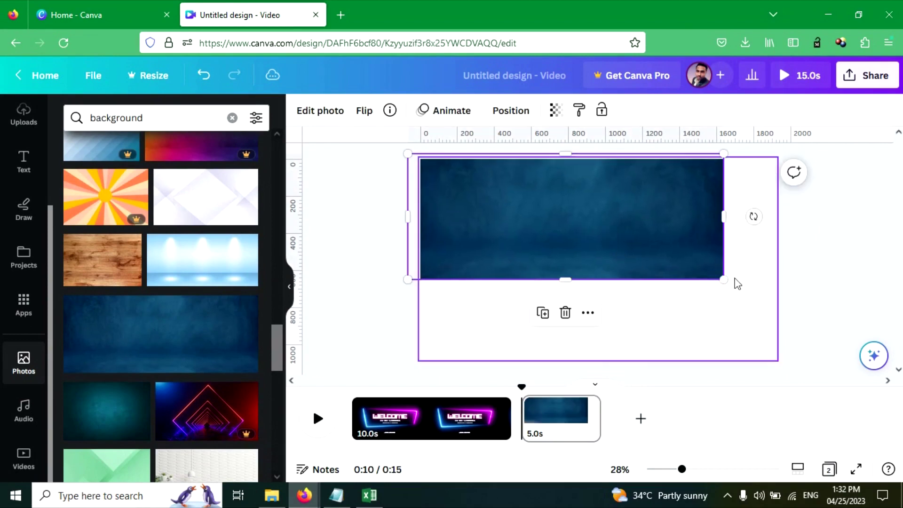
drag(723, 279, 882, 395)
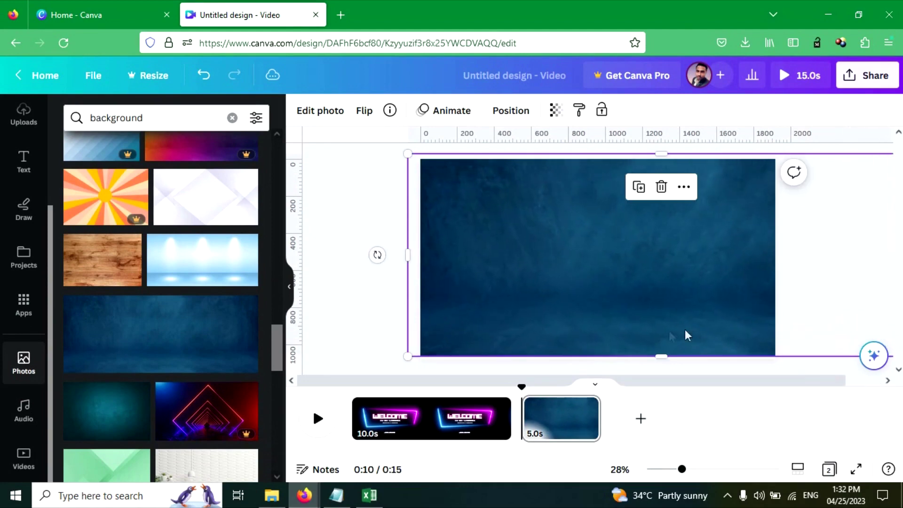
drag(413, 357, 385, 365)
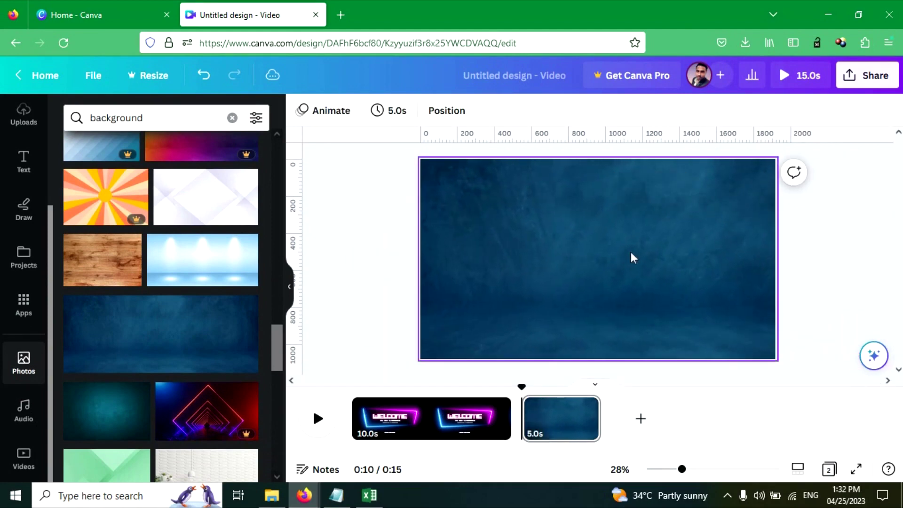
click(602, 257)
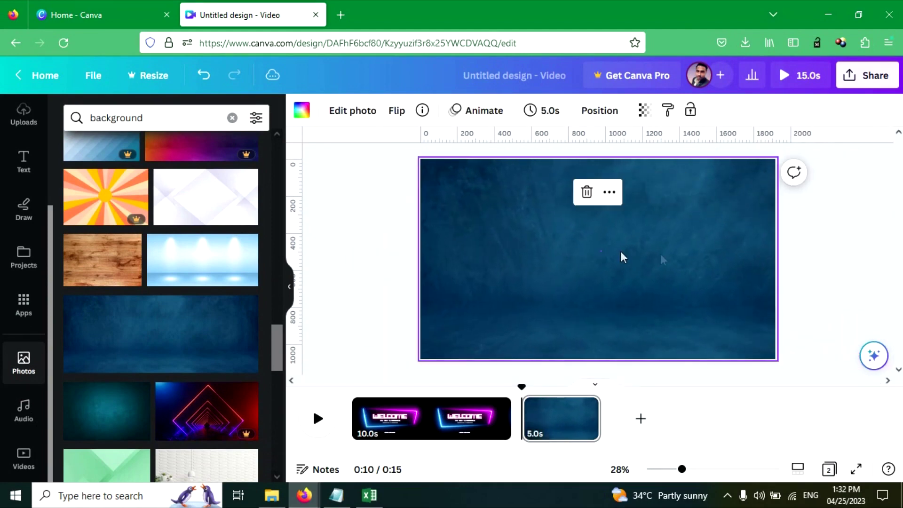
double_click(724, 268)
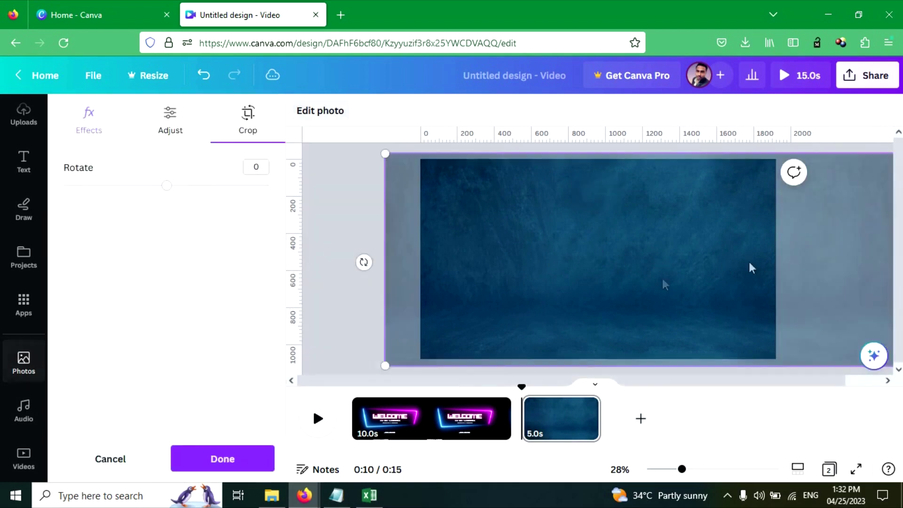
key(Escape)
click(359, 218)
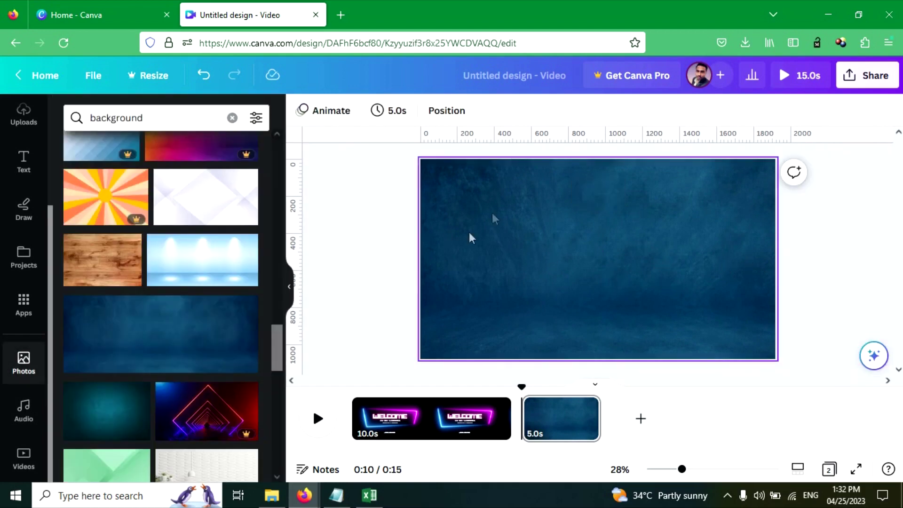
scroll(76, 263, up, 3)
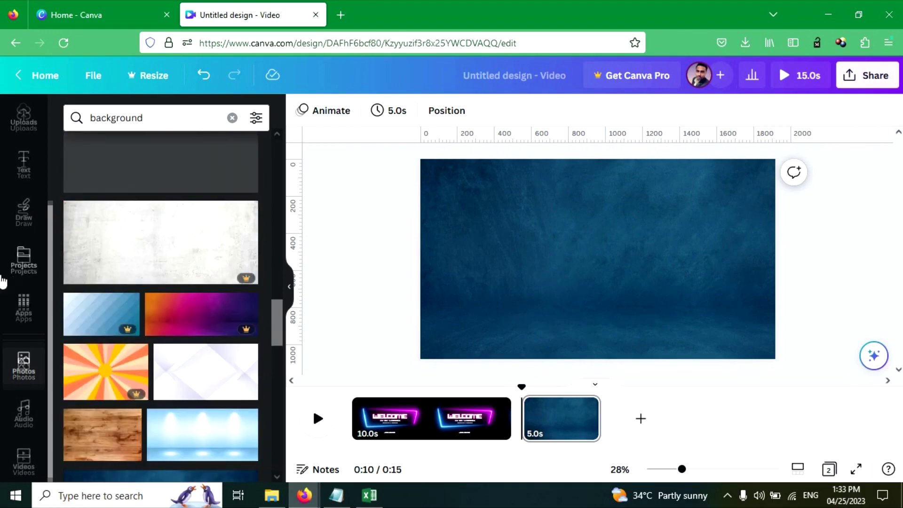
scroll(16, 269, up, 3)
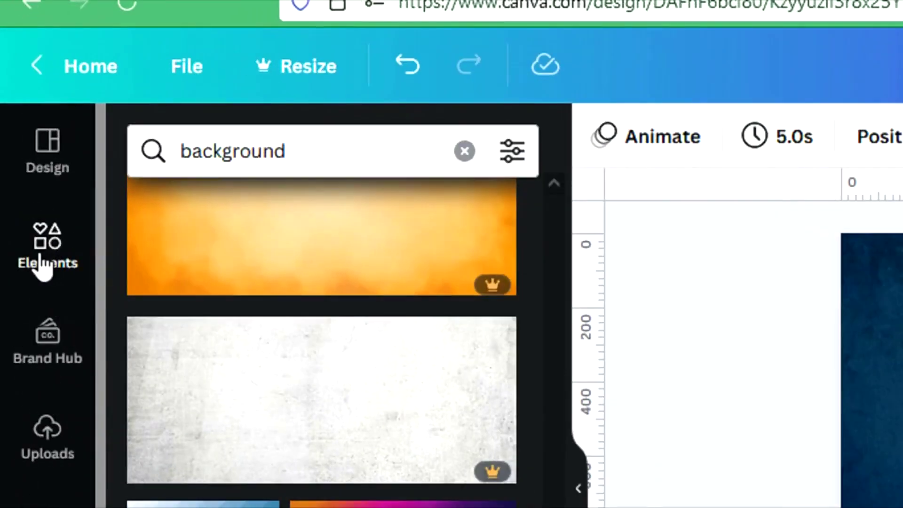
Search Elements for 'rec' and add a square shape to page 2.
click(40, 210)
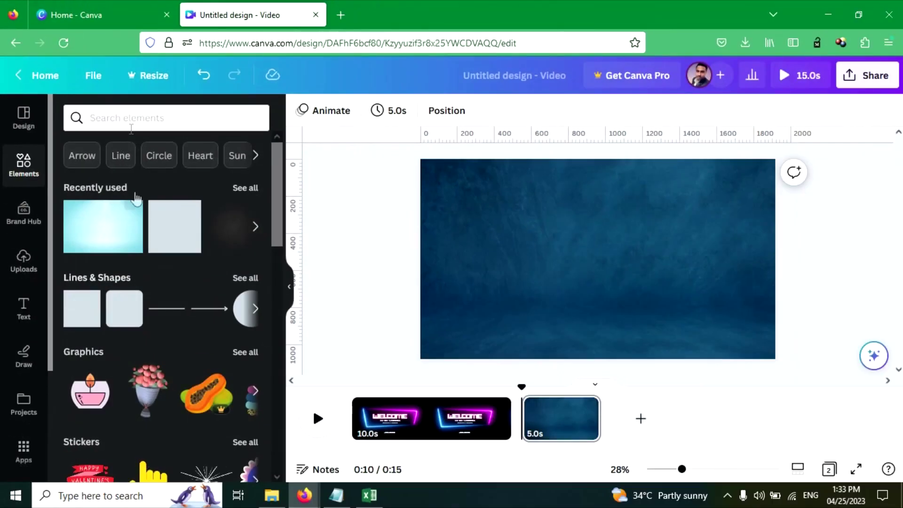
click(121, 117)
text(rec)
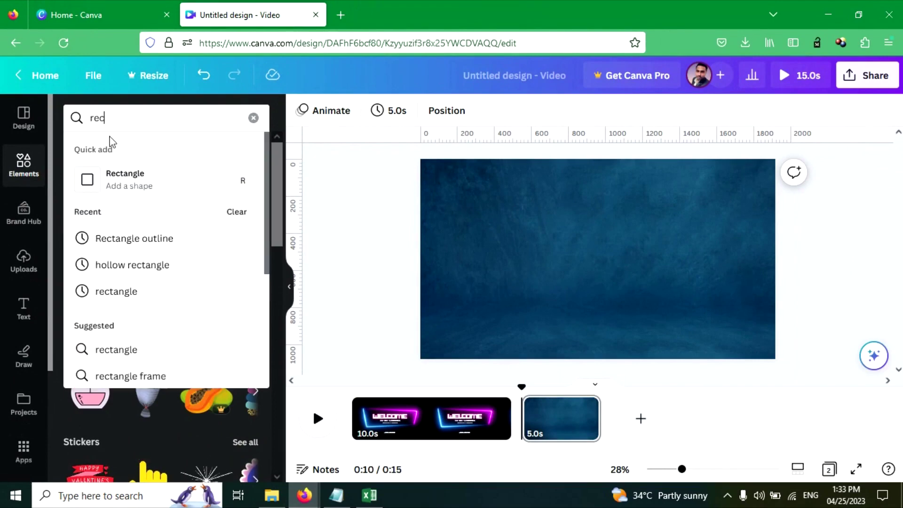
click(111, 178)
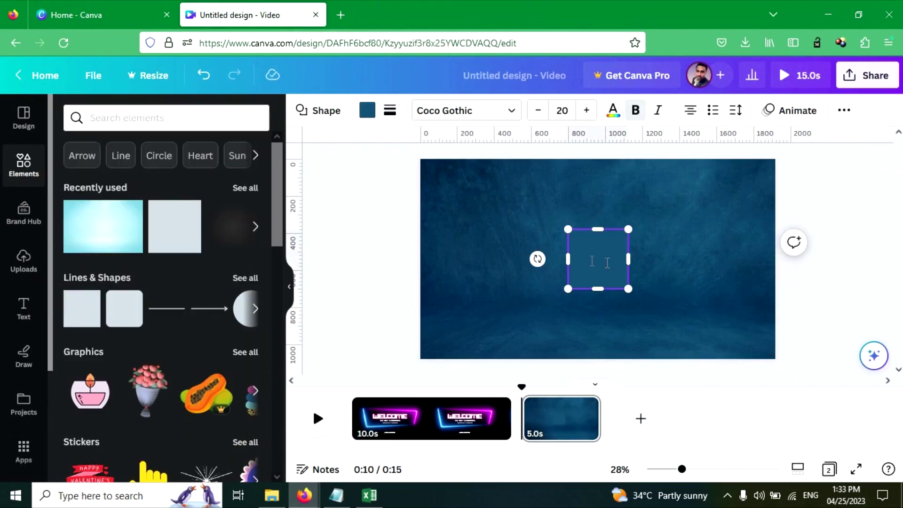
click(677, 226)
click(614, 249)
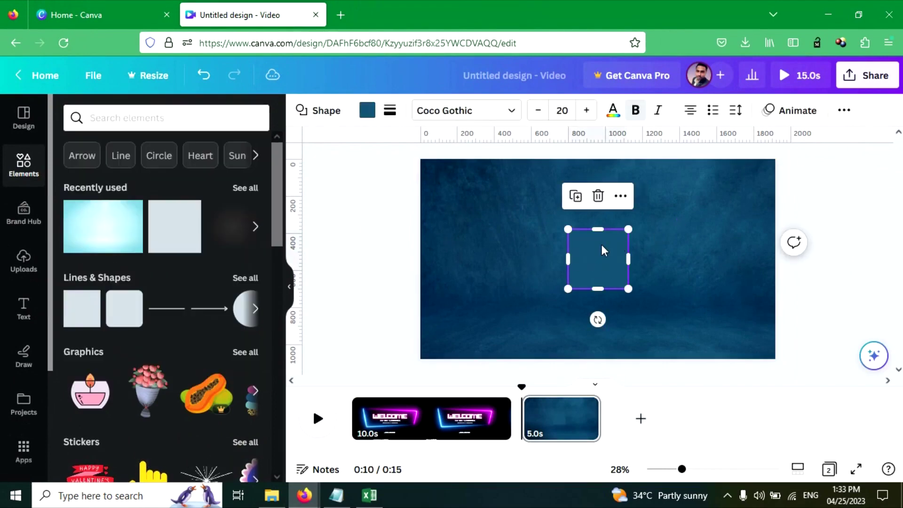
key(Delete)
key(ctrl+z)
Colour the square black and resize it into a thin band along the top.
mouse_move(591, 249)
mouse_down()
mouse_move(431, 175)
mouse_move(453, 176)
mouse_up()
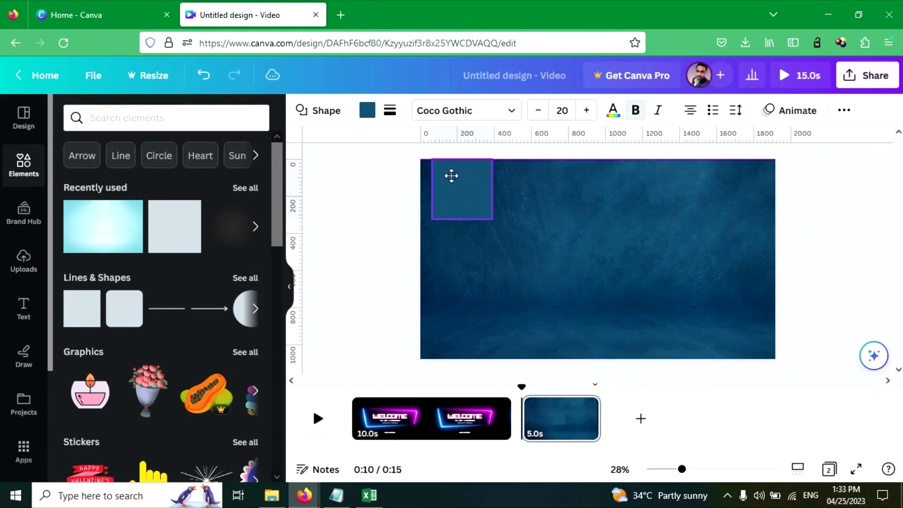
click(367, 111)
click(146, 288)
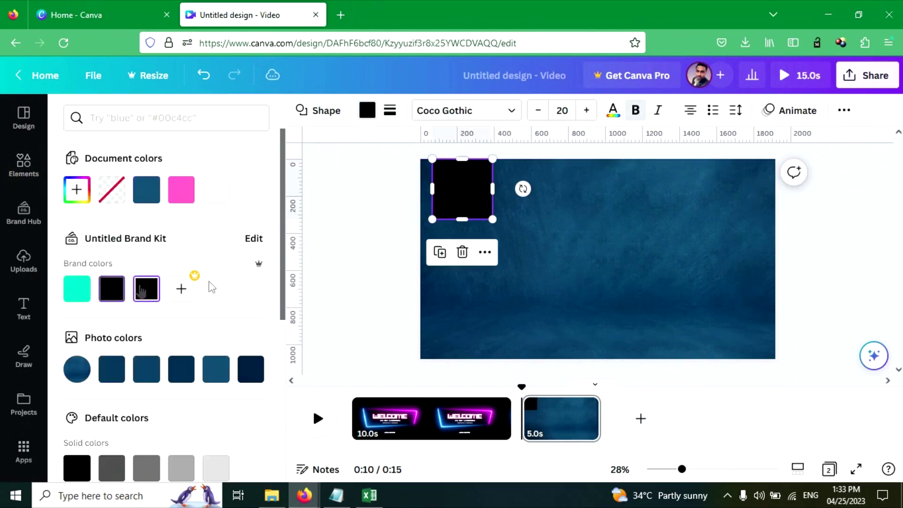
mouse_move(467, 199)
mouse_down()
mouse_move(455, 199)
mouse_move(781, 189)
mouse_up()
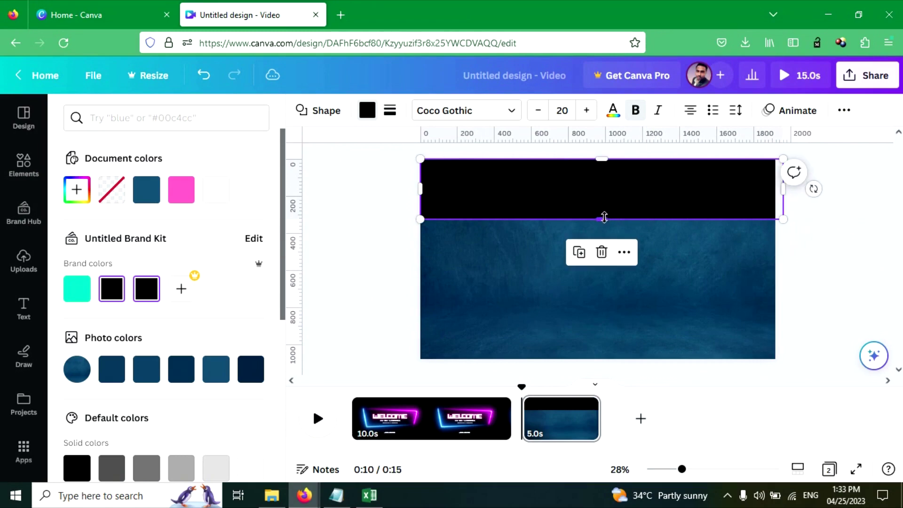
drag(604, 217, 604, 184)
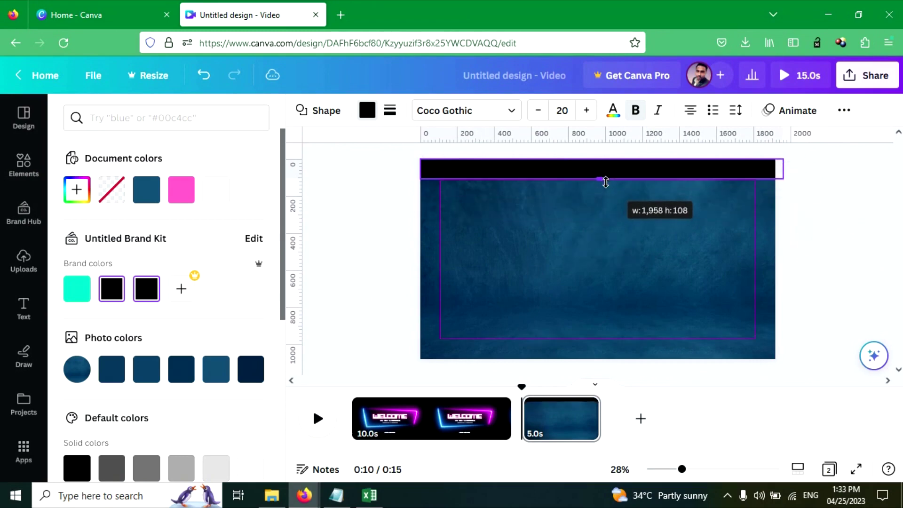
mouse_move(605, 184)
mouse_down()
mouse_move(585, 340)
mouse_move(595, 345)
mouse_up()
Duplicate the black band and place the copy along the bottom edge.
key(ctrl+d)
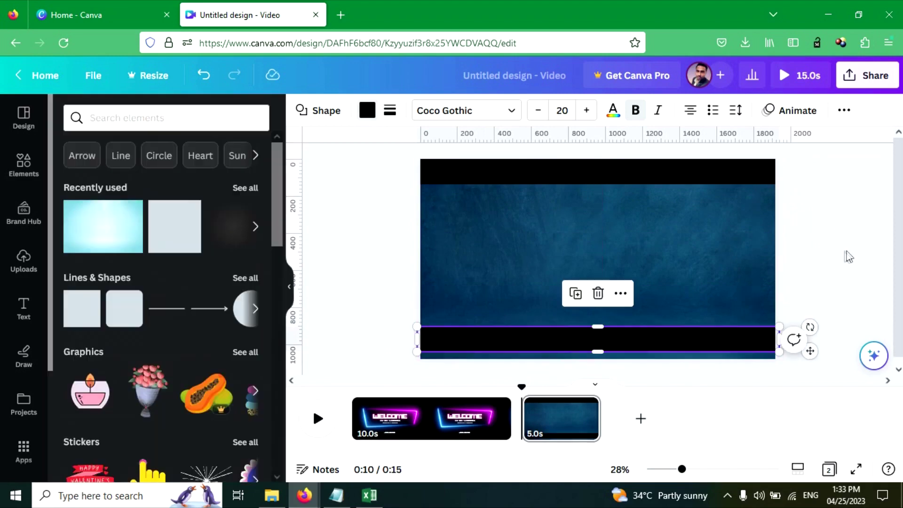
click(391, 217)
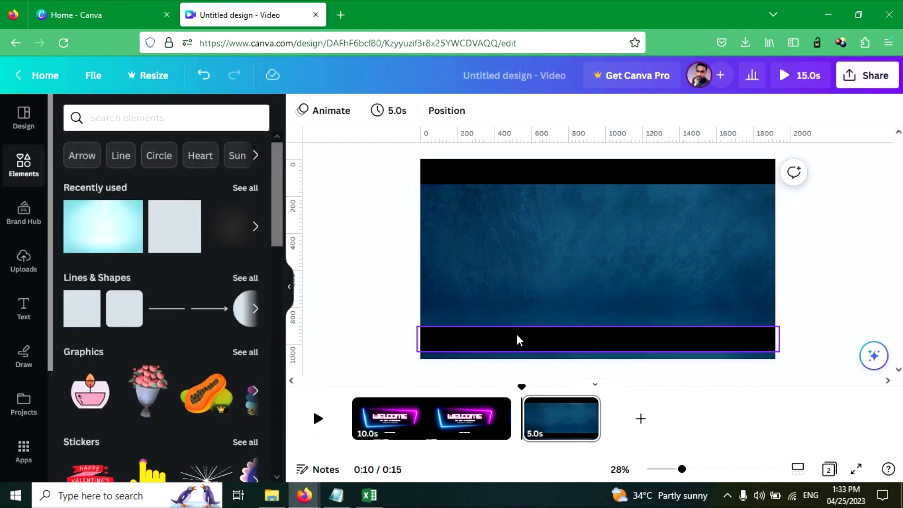
drag(515, 339, 514, 345)
click(369, 286)
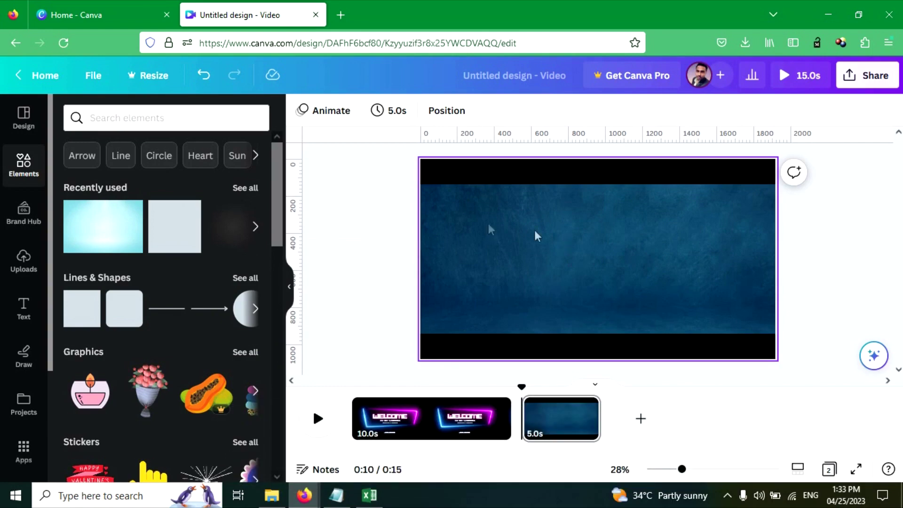
Add an enlarged '10 DAILY USE SENTENCES' subheading inside the top black band.
click(29, 310)
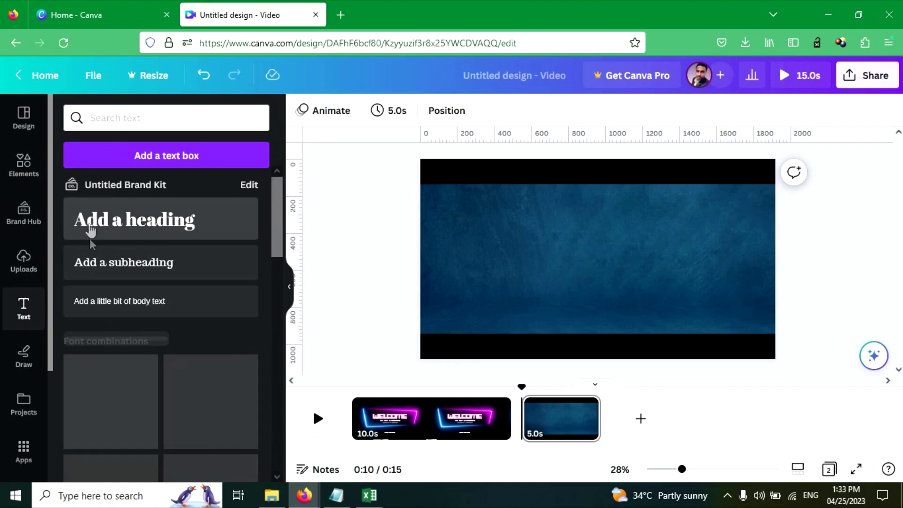
click(96, 274)
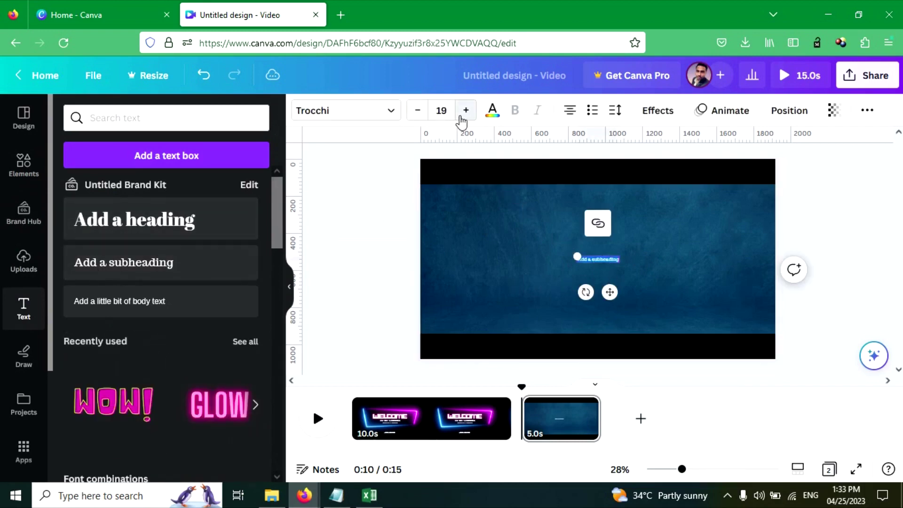
drag(461, 117, 466, 110)
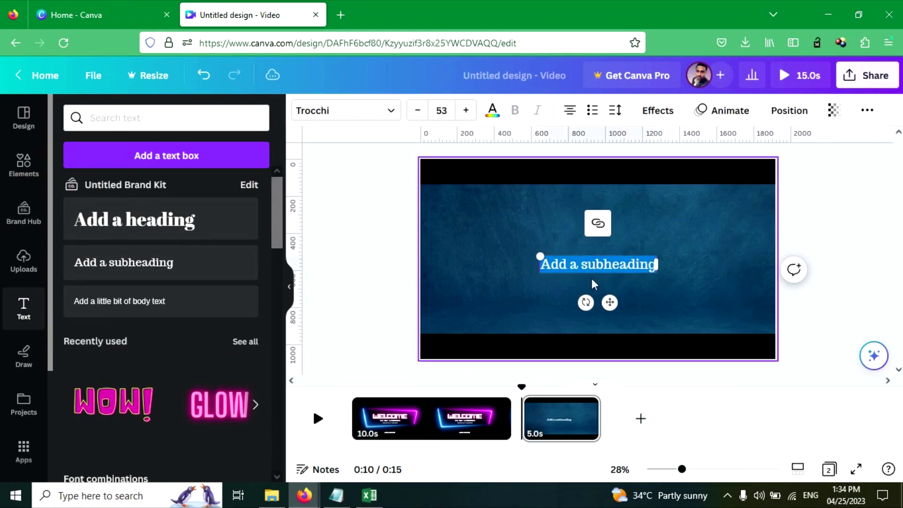
text(1)
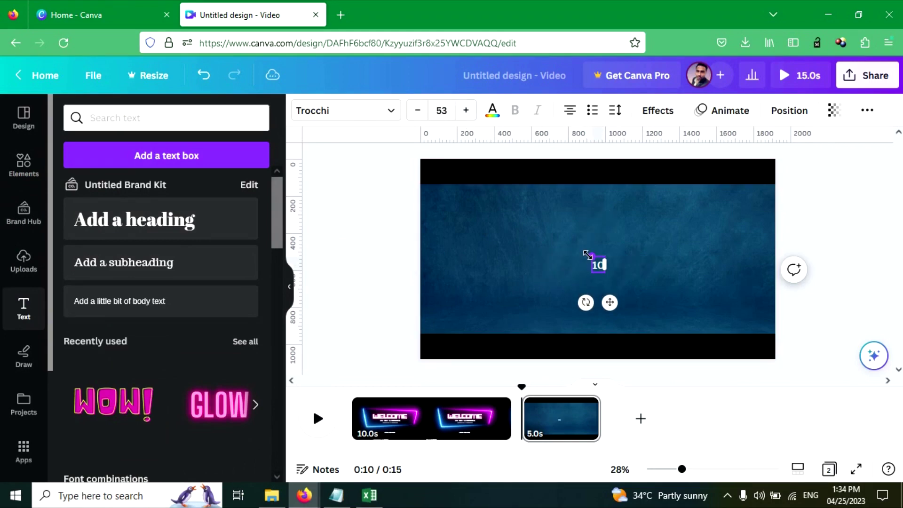
text(0 daily use)
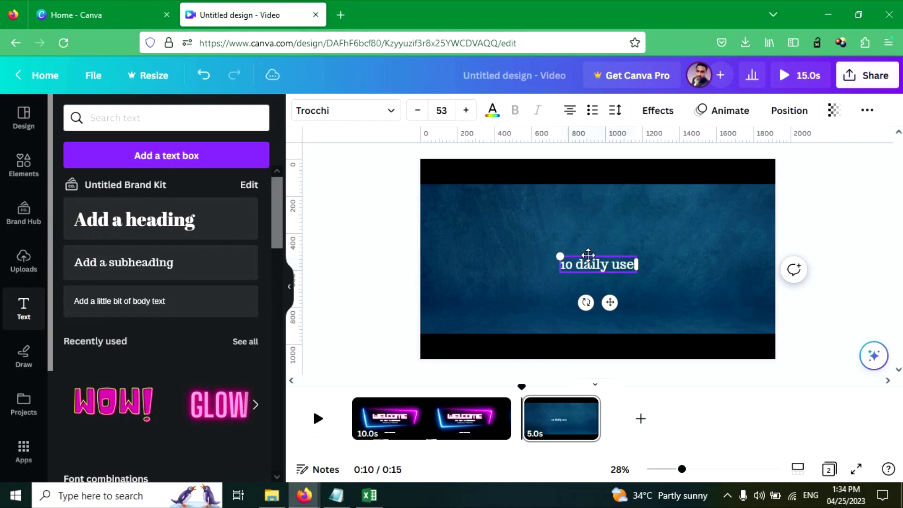
text( sentences)
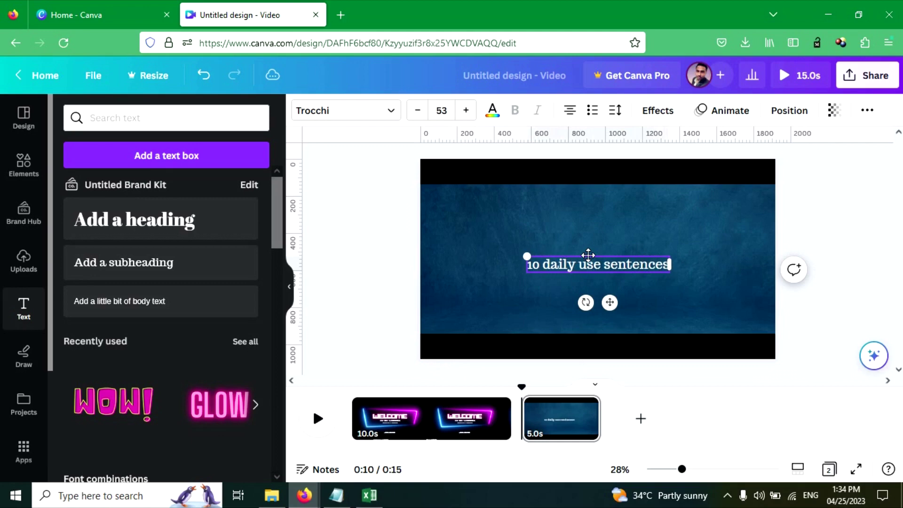
drag(610, 301, 600, 216)
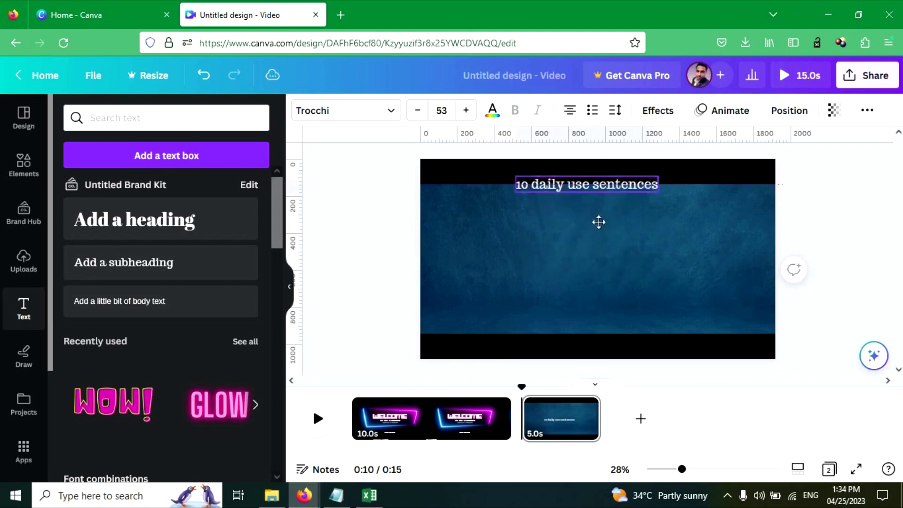
Set the title font to Copperplate Gothic 30 AB.
click(342, 115)
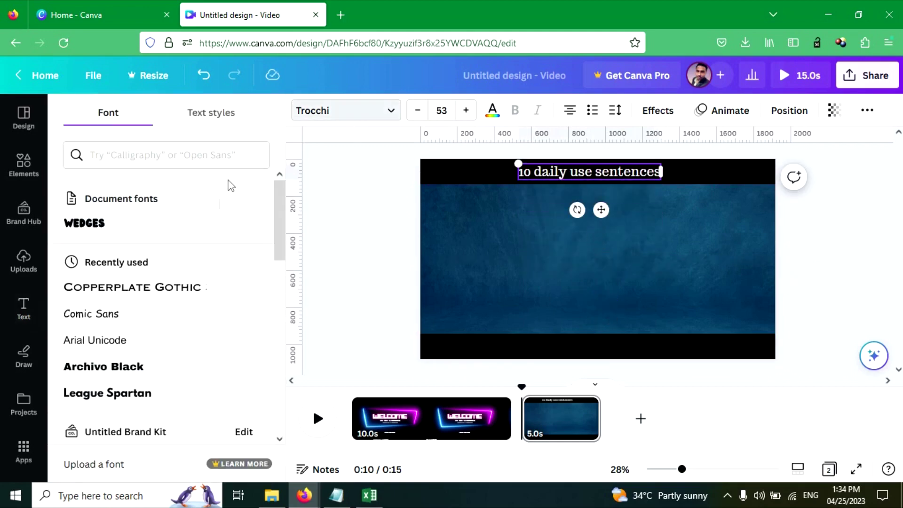
click(441, 110)
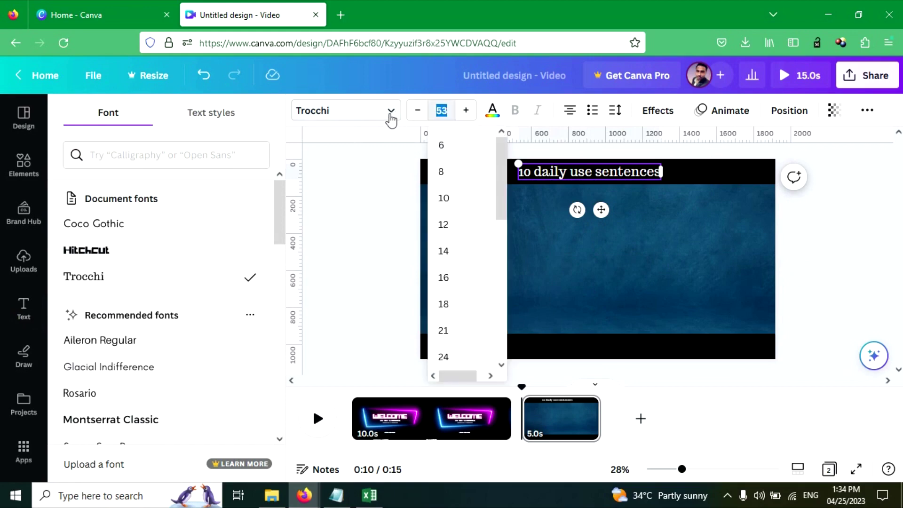
key(ctrl+z)
scroll(158, 294, down, 2)
scroll(157, 295, down, 2)
scroll(141, 310, down, 1)
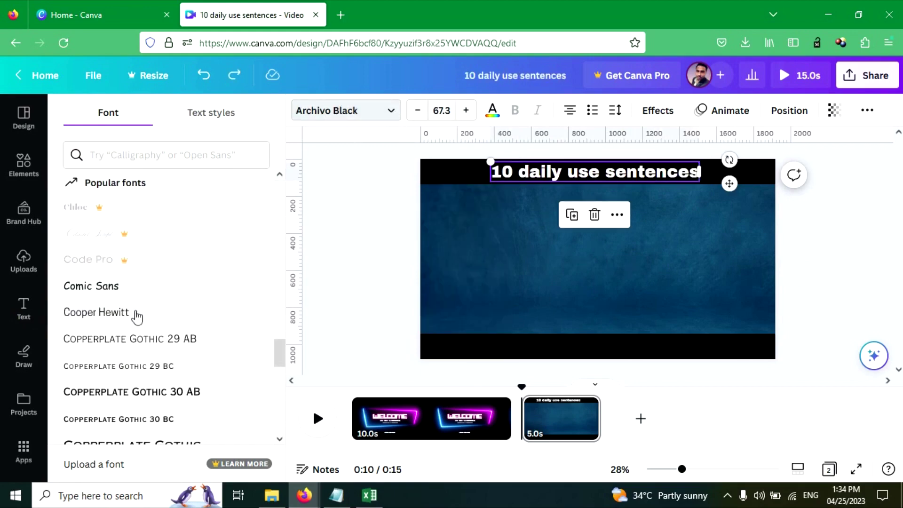
scroll(141, 317, down, 1)
click(142, 310)
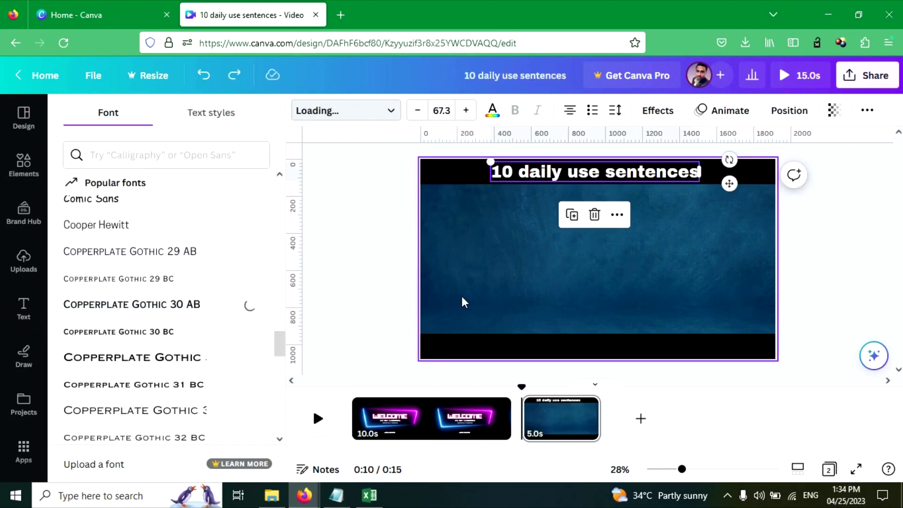
Duplicate the title and move the copy into the bottom black band.
click(513, 295)
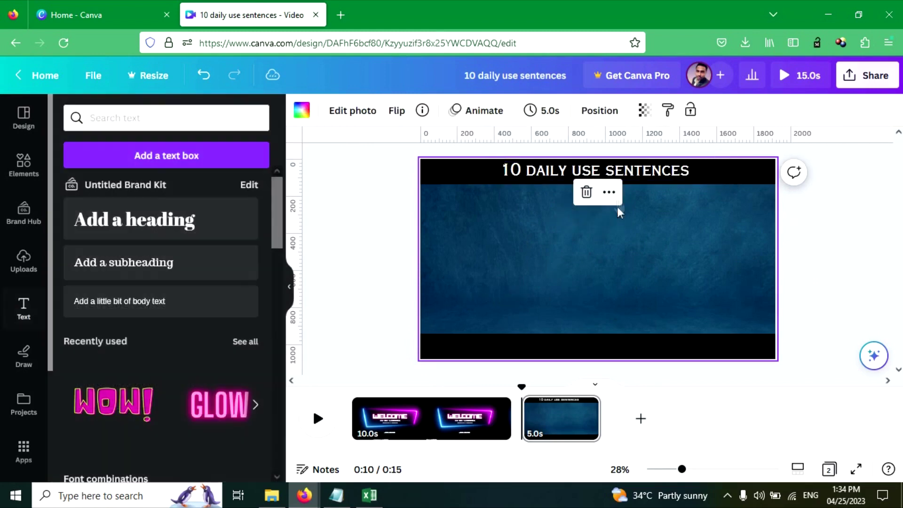
click(625, 173)
key(ctrl+d)
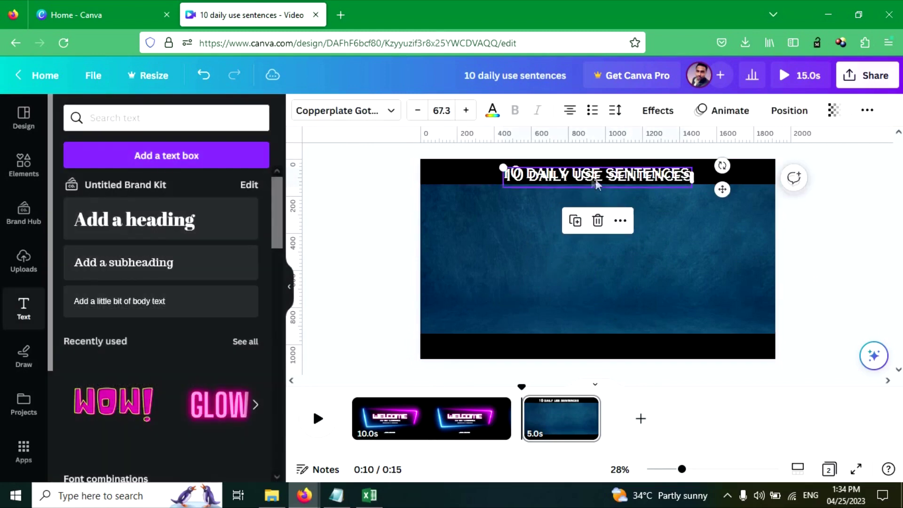
drag(596, 179, 572, 351)
Make the bottom 'SUBSCRIBE TO THIS CHANNEL' text slightly translucent and centre it horizontally.
double_click(572, 350)
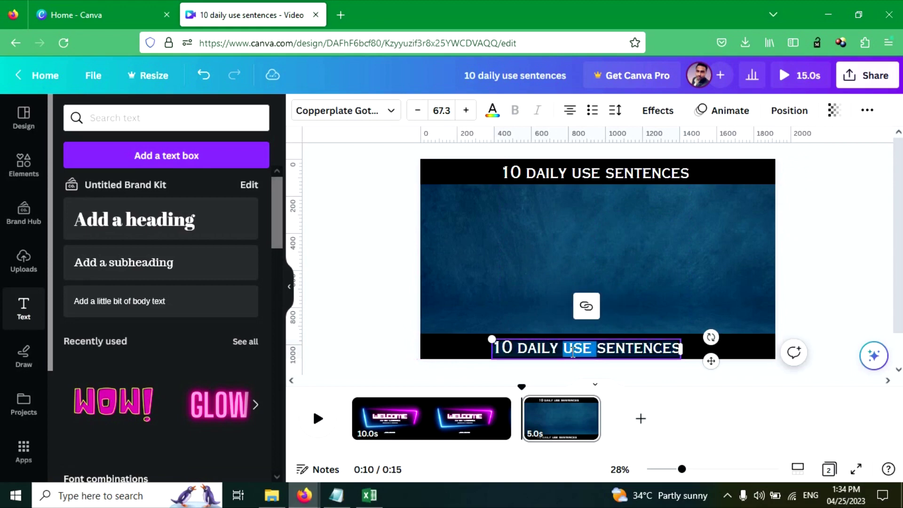
text(SUBSC)
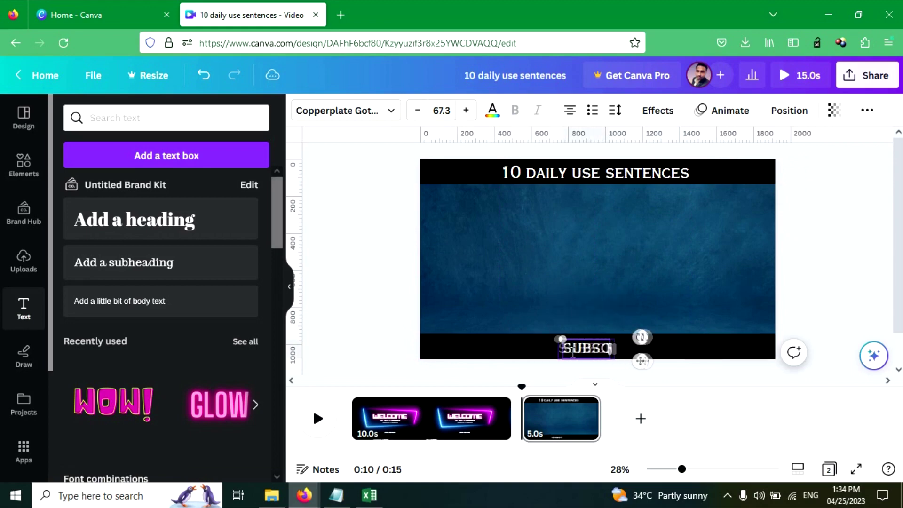
text(RIBE TO TH)
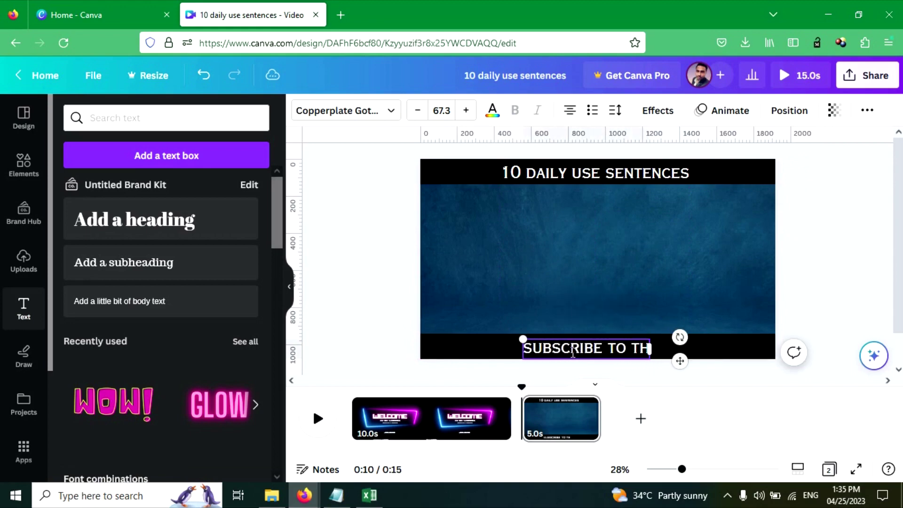
text(IS CHANNEL)
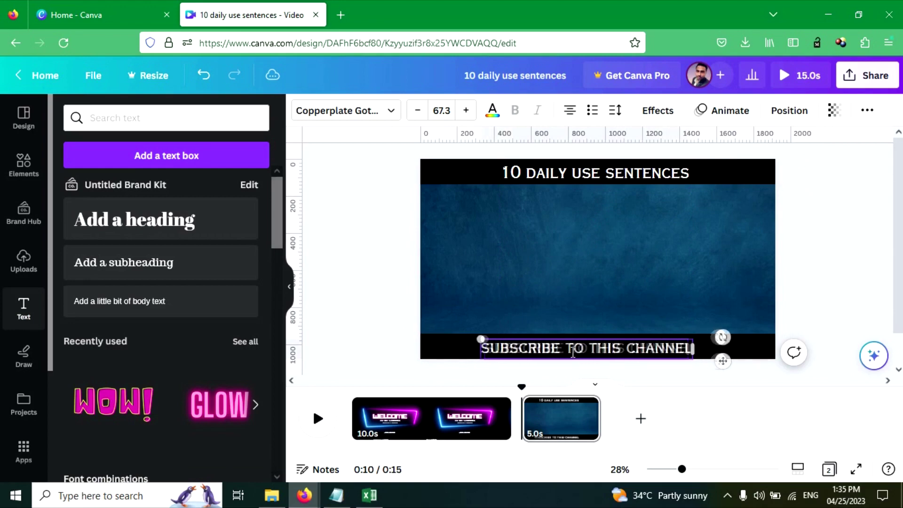
click(835, 112)
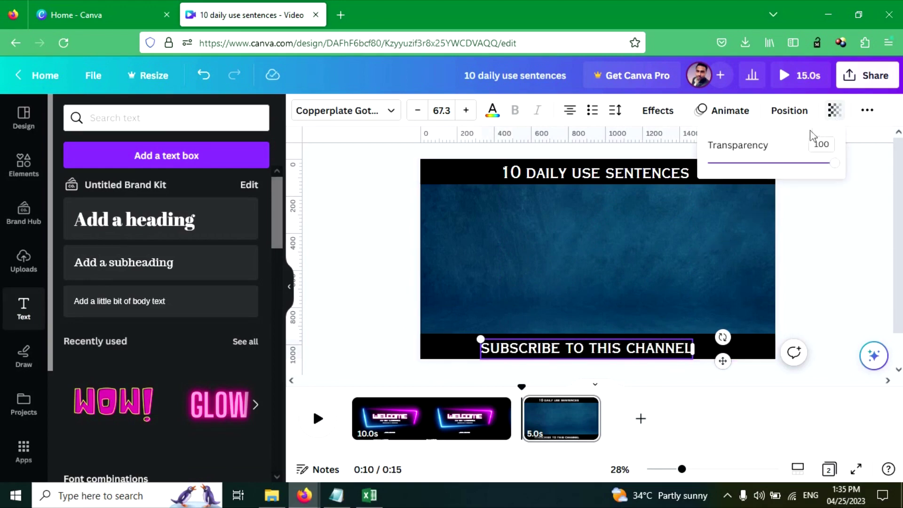
drag(818, 164, 795, 164)
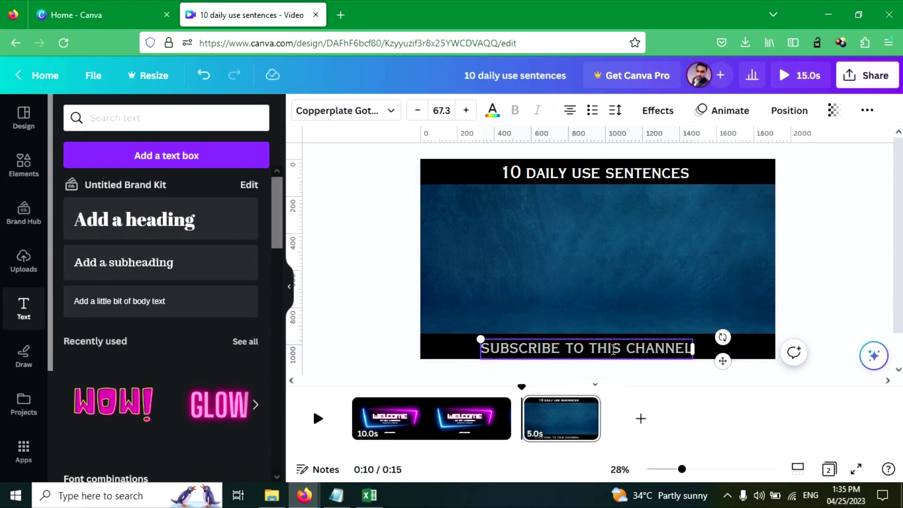
click(649, 290)
drag(596, 359, 599, 351)
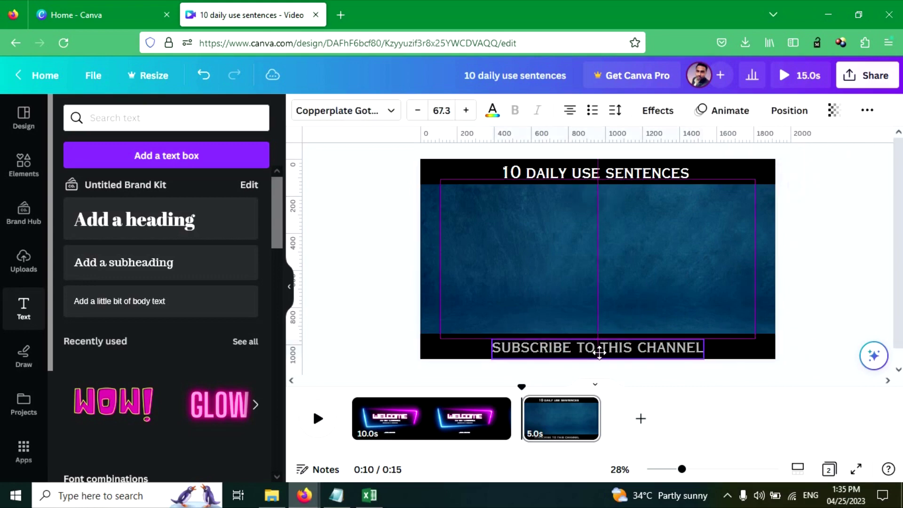
click(571, 273)
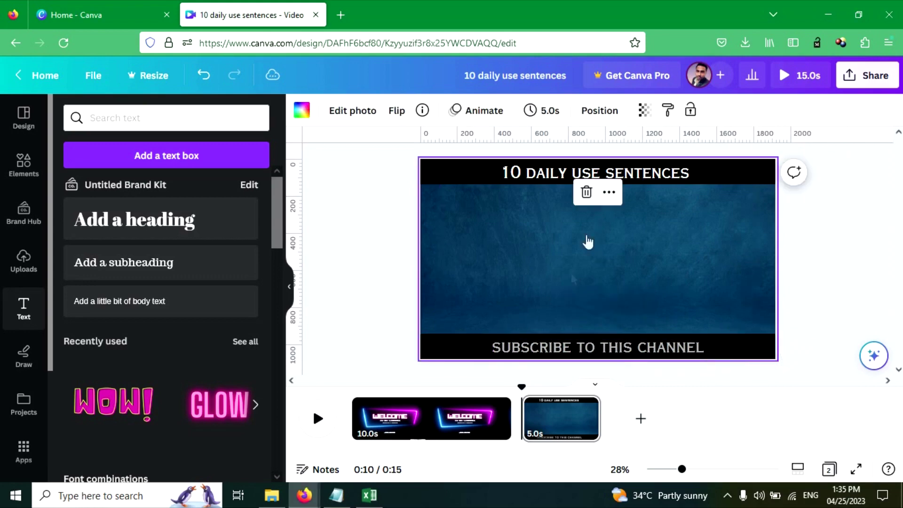
click(378, 257)
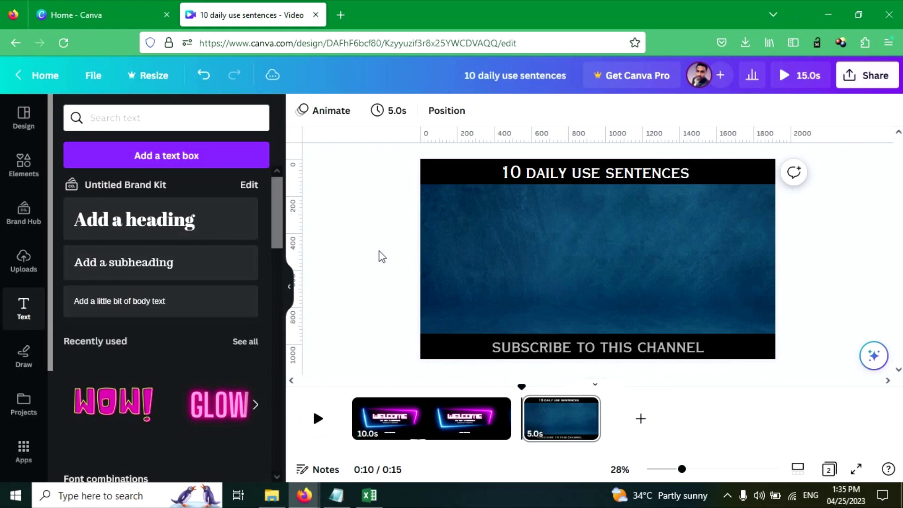
Add a large centred heading and copy 'Mary enjoys cooking.' from Notepad for it.
click(134, 220)
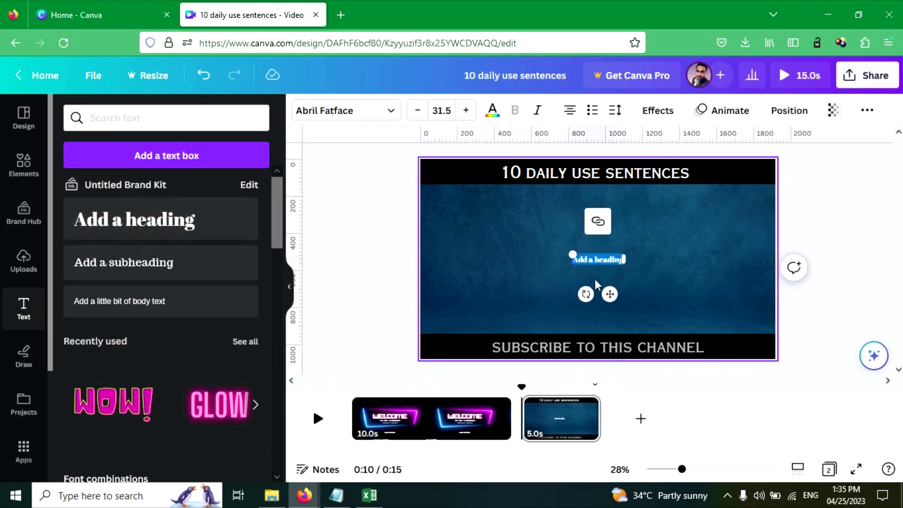
drag(710, 305, 775, 291)
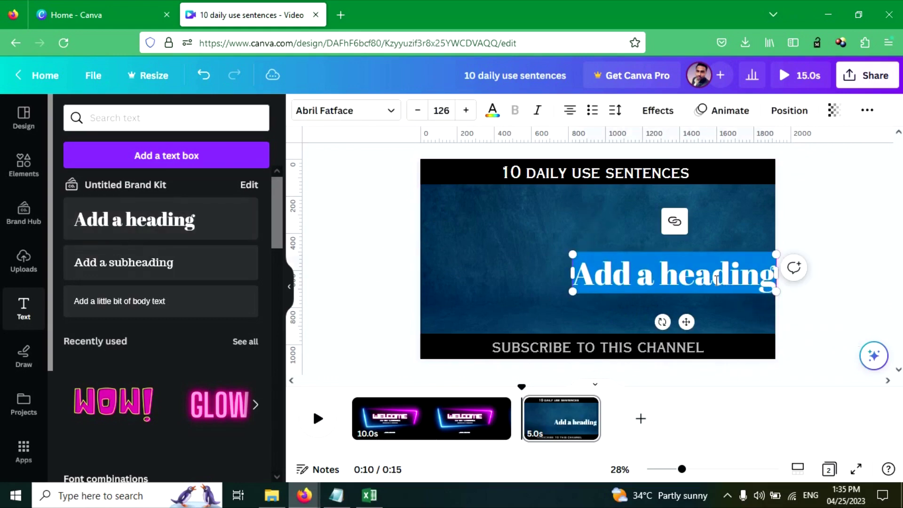
click(849, 208)
drag(677, 280, 604, 261)
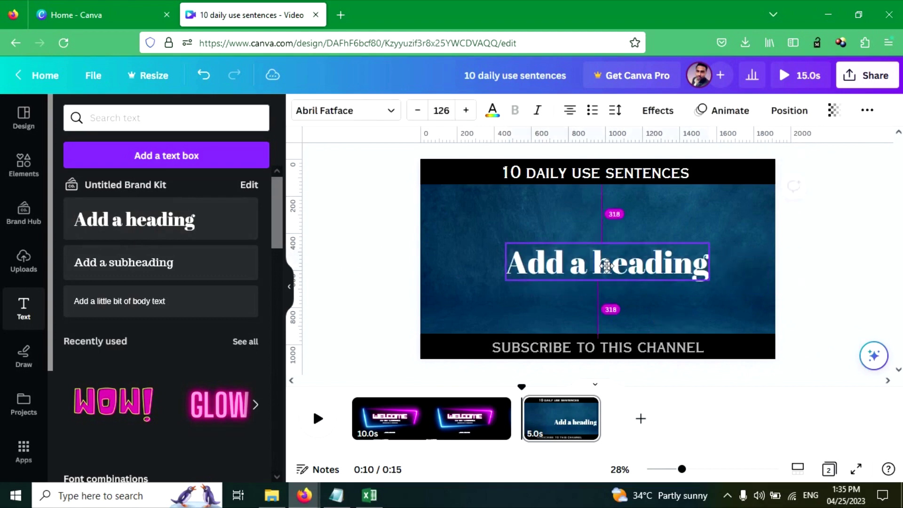
mouse_move(336, 495)
click(423, 430)
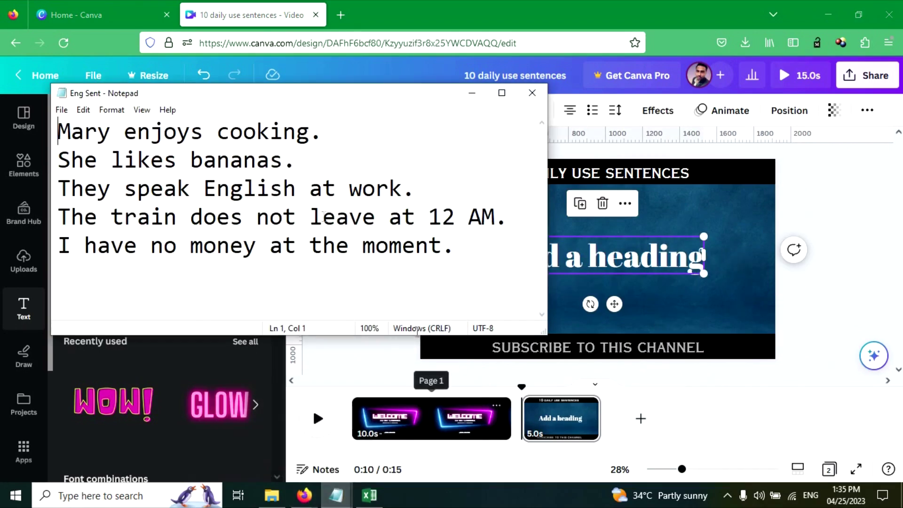
drag(309, 143, 58, 133)
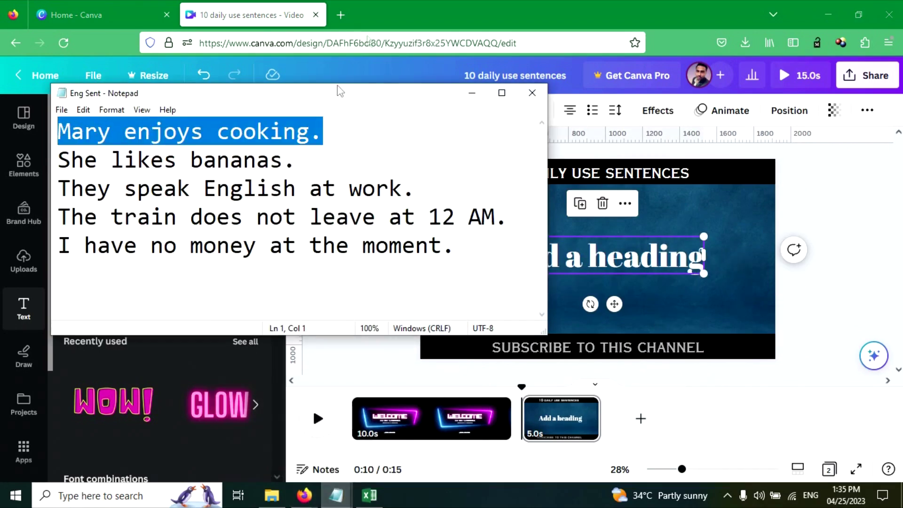
key(ctrl+c)
key(alt+Tab)
double_click(583, 257)
Paste 'Mary enjoys cooking.' into the heading, then shrink and centre it.
key(ctrl+v)
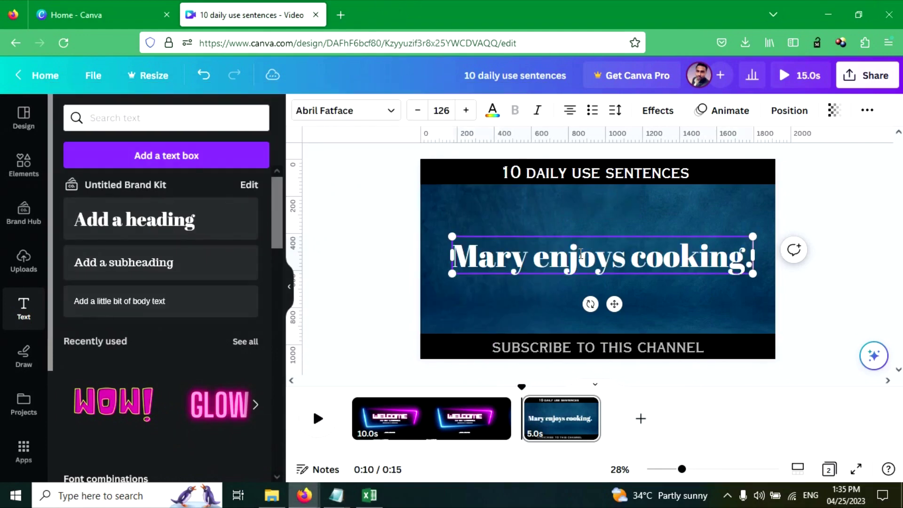
click(734, 303)
click(738, 271)
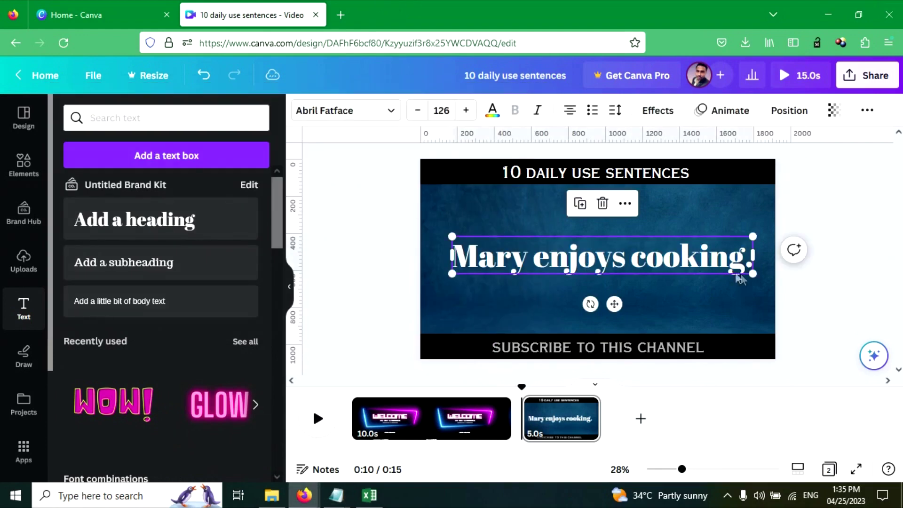
mouse_move(751, 272)
mouse_down()
mouse_move(688, 255)
mouse_move(678, 263)
mouse_up()
drag(579, 295, 605, 293)
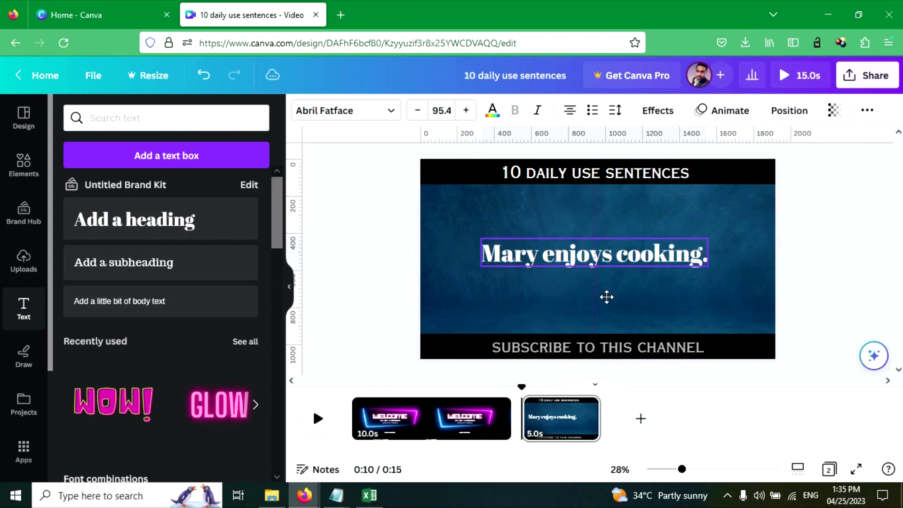
drag(709, 266, 690, 264)
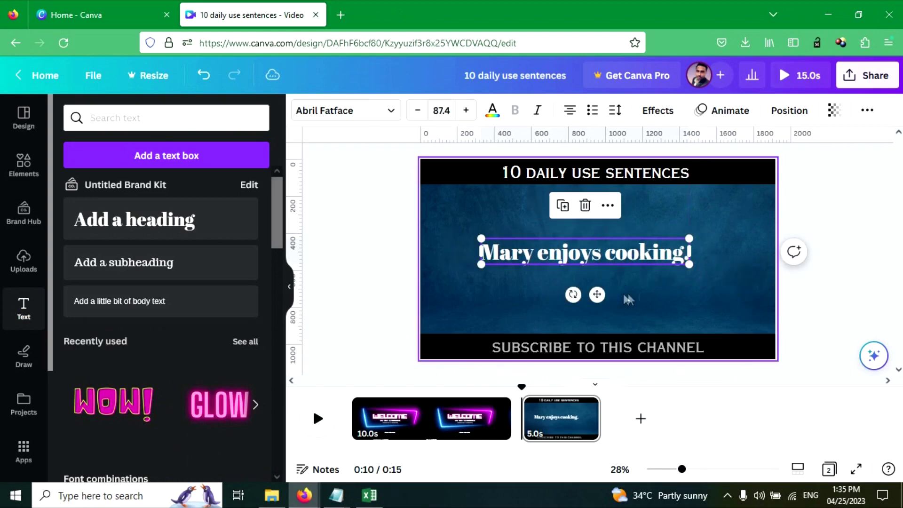
drag(597, 295, 607, 294)
Change the sentence font to Archivo Black.
double_click(590, 254)
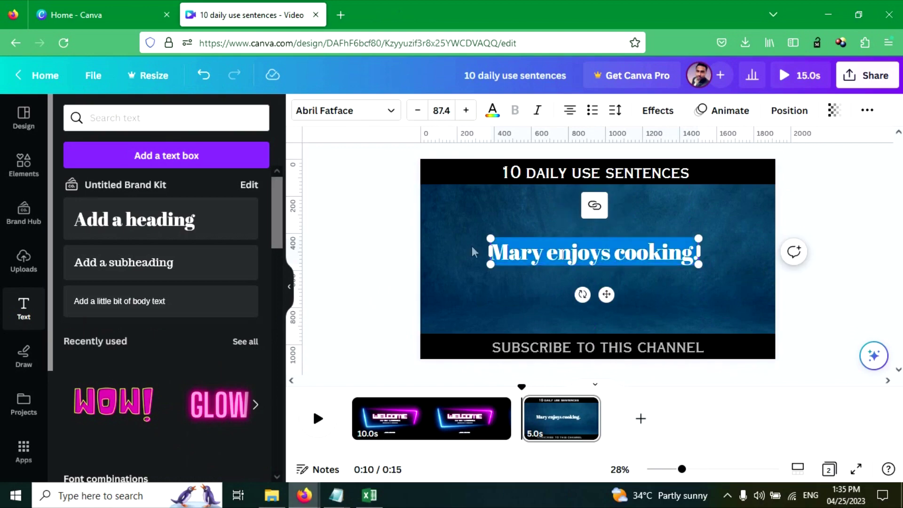
click(373, 113)
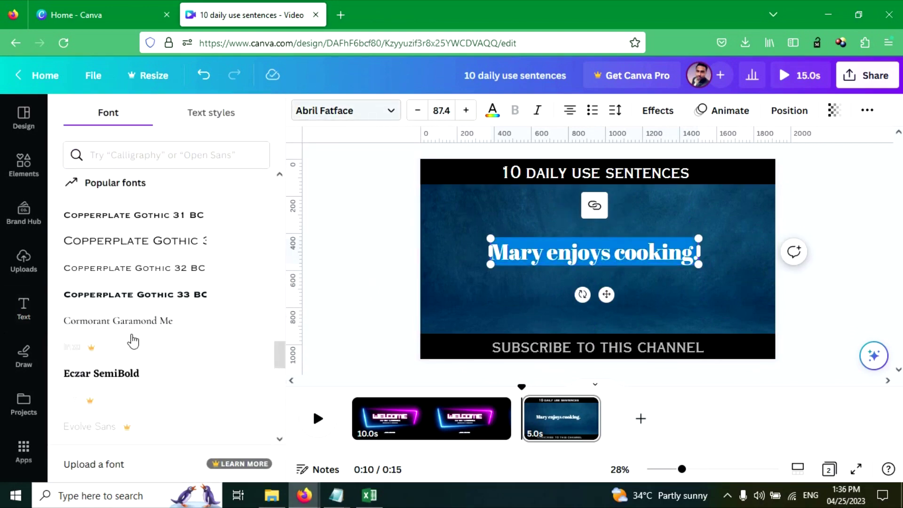
scroll(133, 340, down, 3)
scroll(133, 341, up, 1)
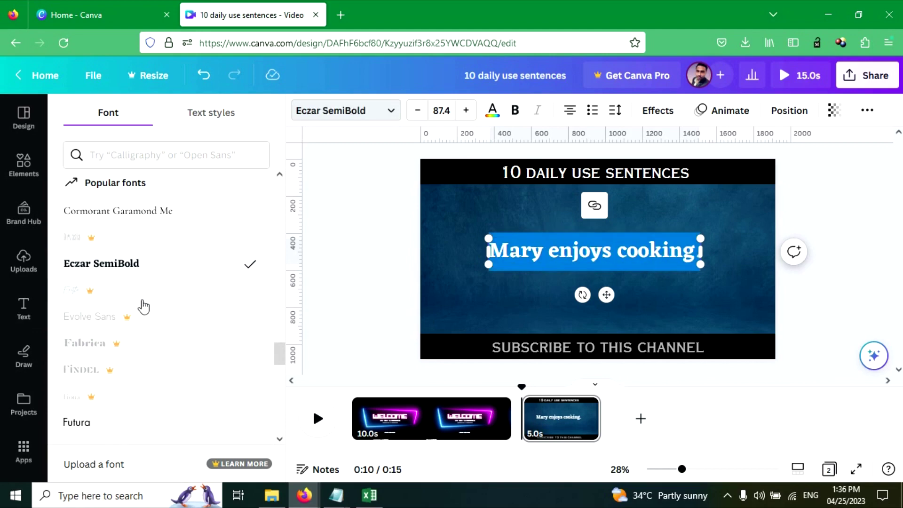
scroll(143, 306, down, 3)
scroll(144, 303, up, 2)
key(ctrl+z)
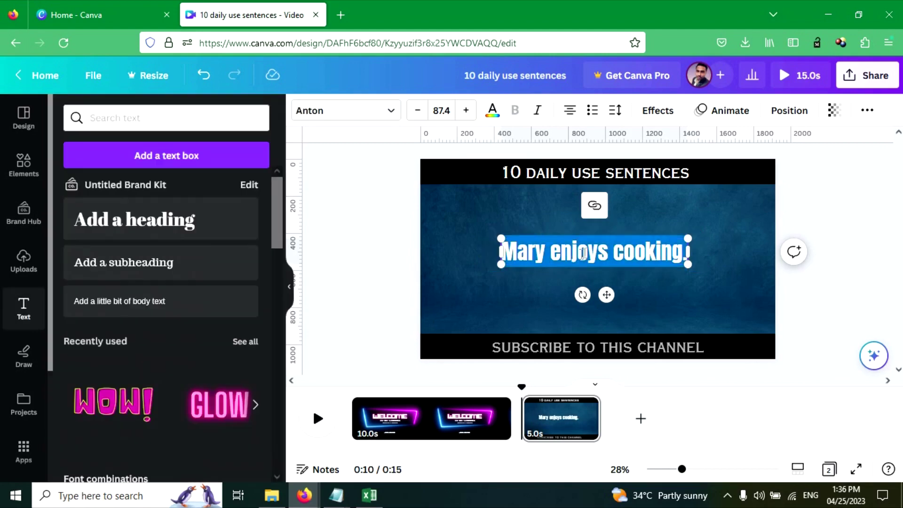
click(392, 110)
drag(279, 258, 284, 224)
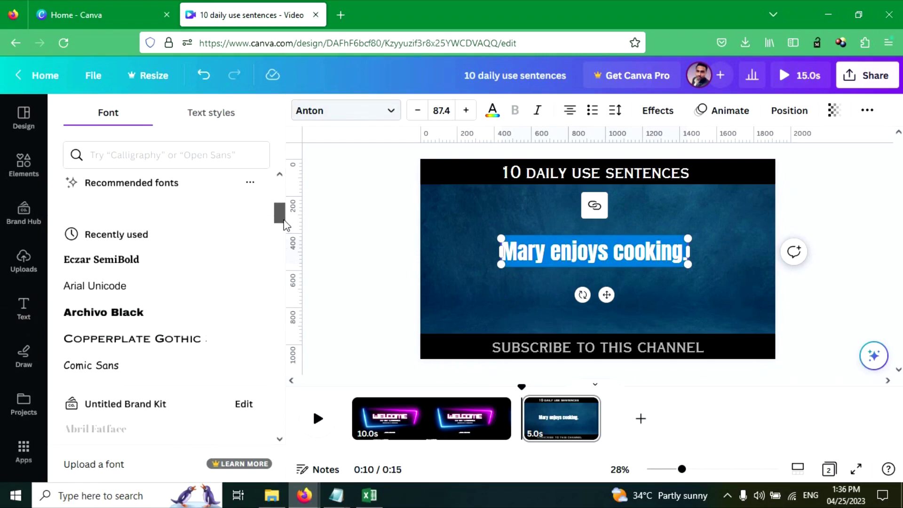
click(165, 312)
key(Escape)
Make the sentence slightly smaller and re-centre it on the page.
click(839, 331)
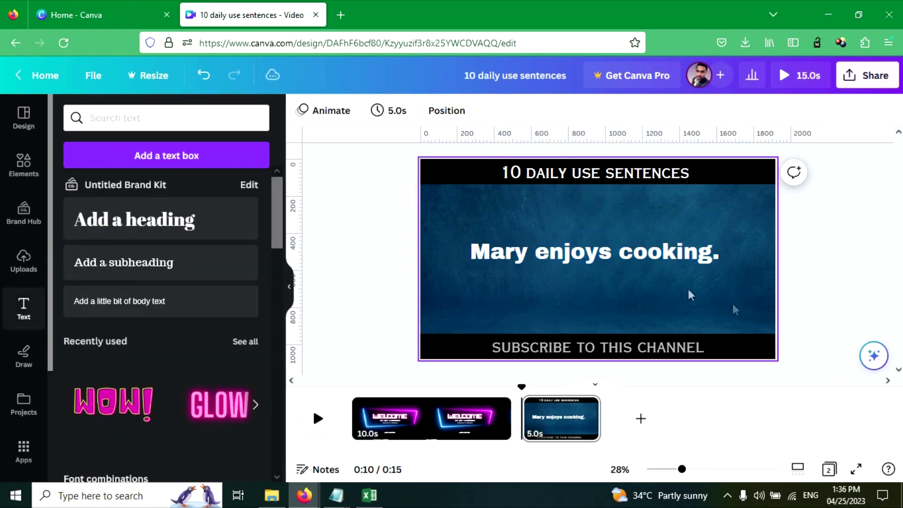
drag(591, 257, 597, 252)
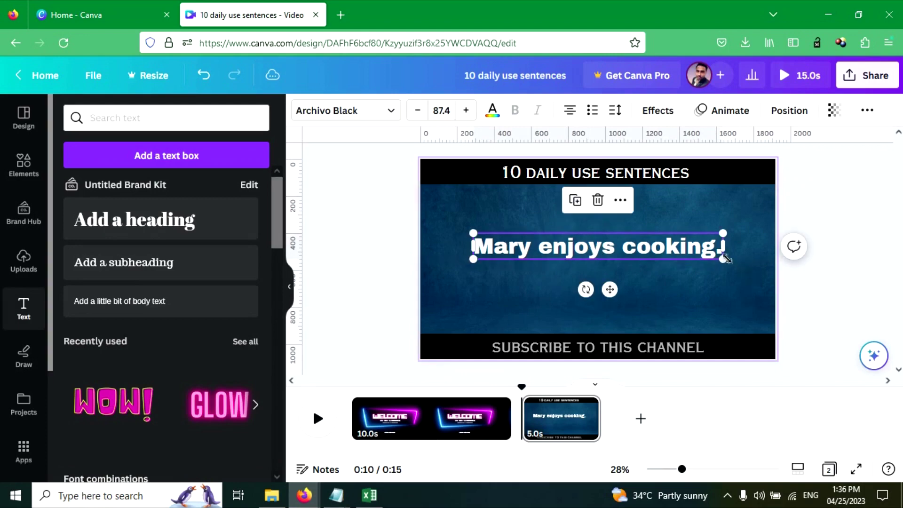
drag(722, 258, 709, 256)
drag(604, 251, 603, 256)
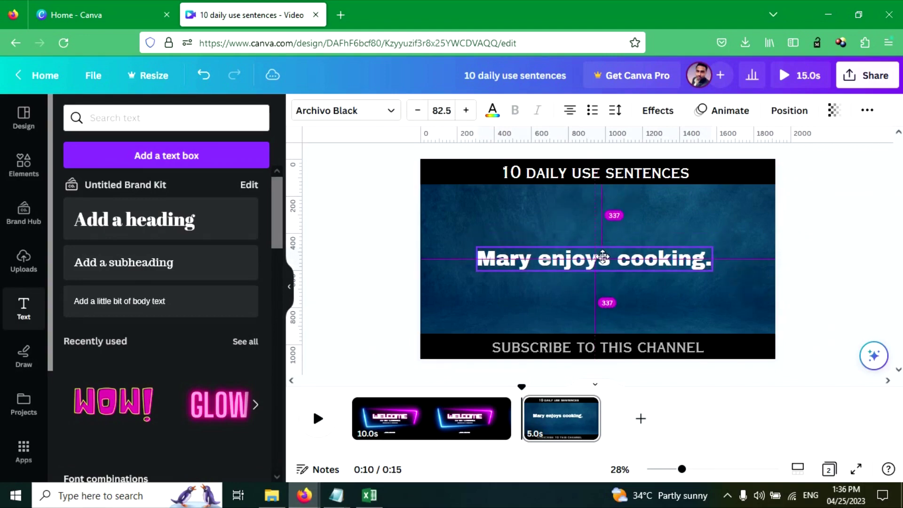
drag(604, 256, 604, 259)
click(859, 287)
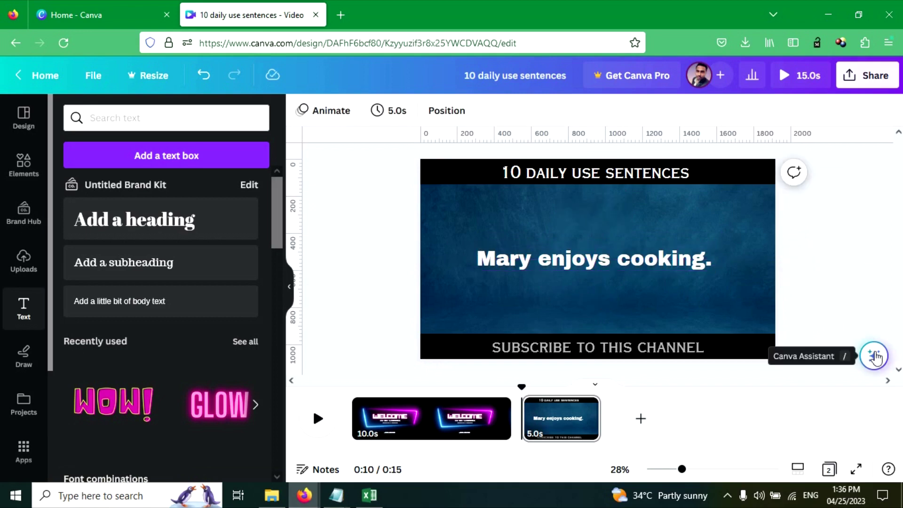
click(676, 263)
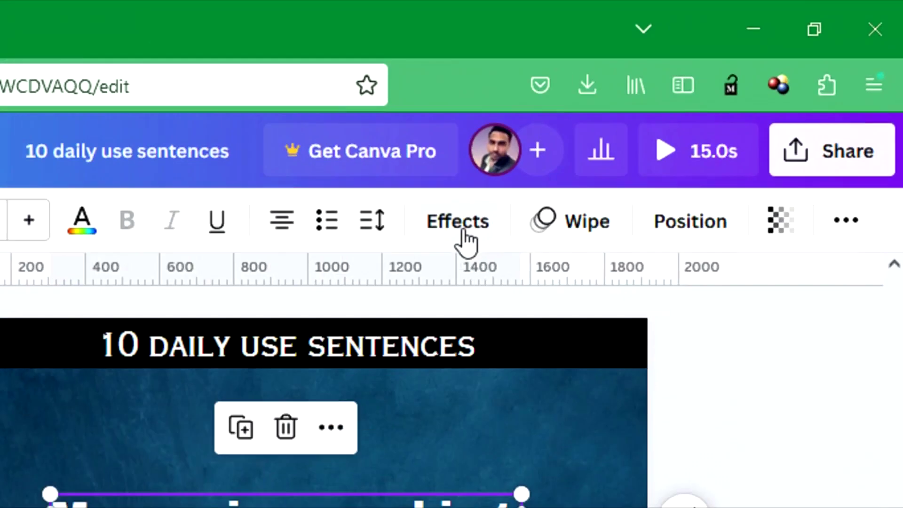
Apply an Outline effect to 'Mary enjoys cooking.' after trying and undoing Shadow.
click(463, 231)
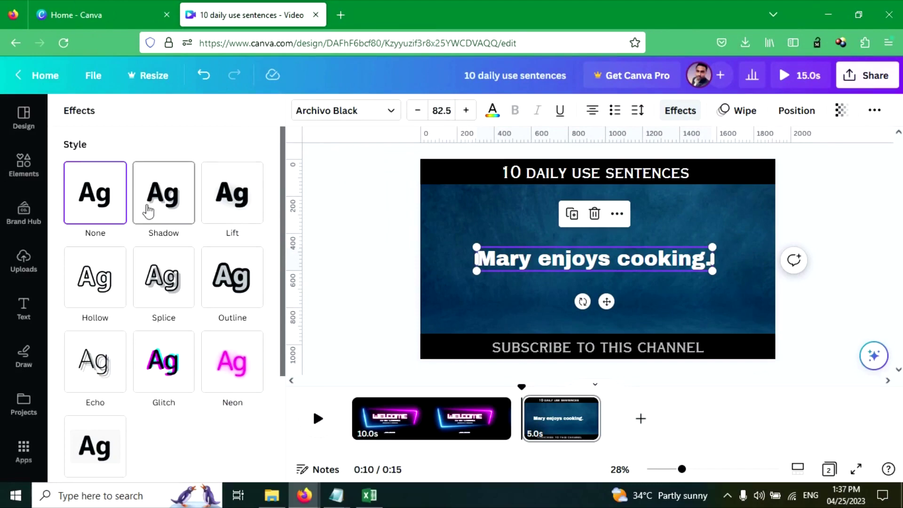
click(228, 285)
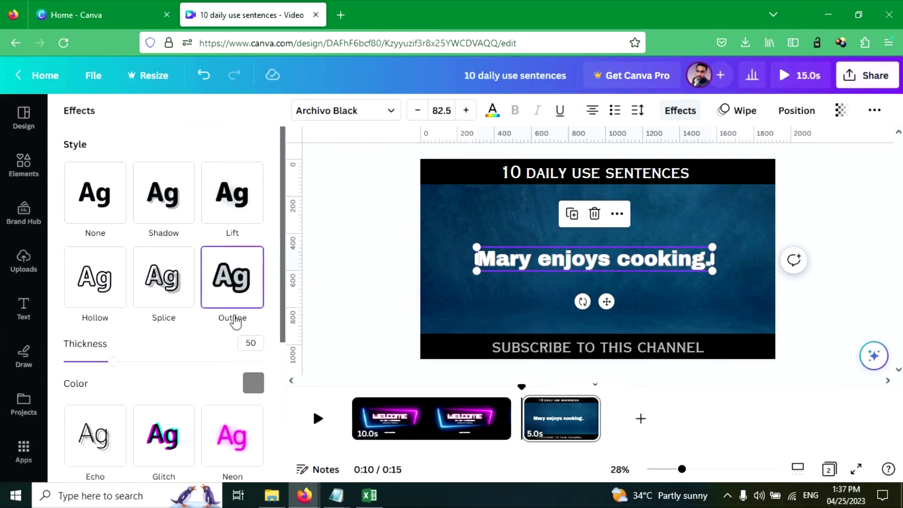
click(162, 200)
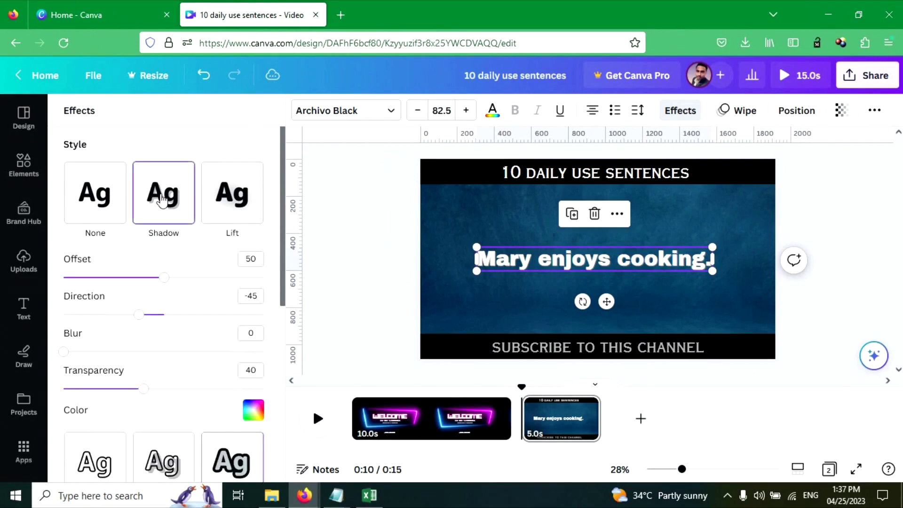
key(ctrl+z)
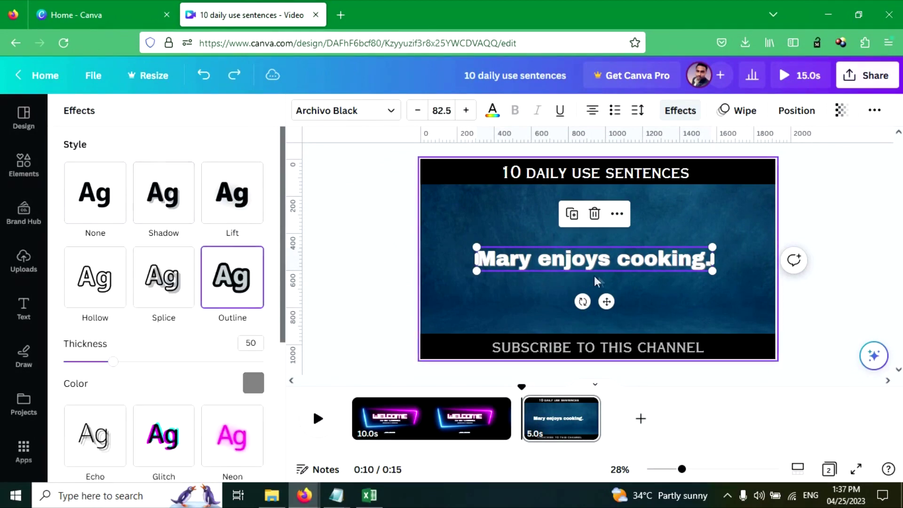
click(516, 298)
click(614, 269)
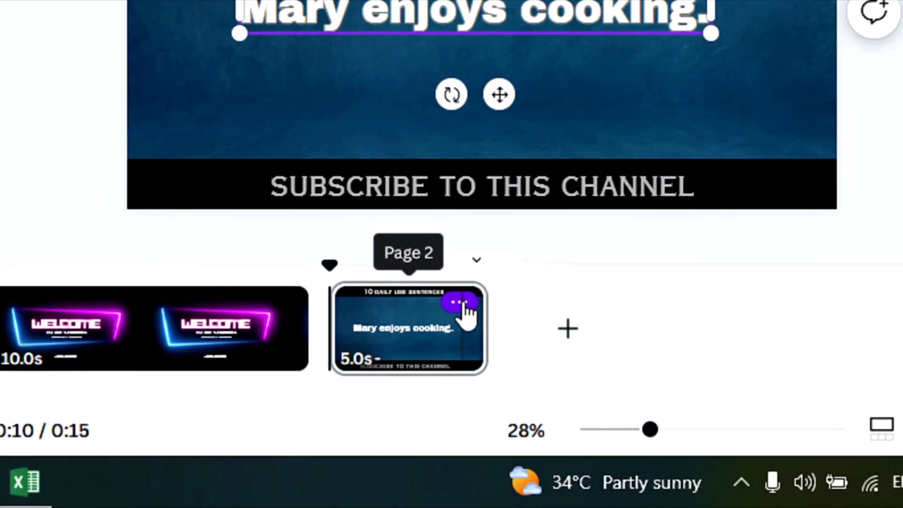
Duplicate page 2 and paste 'She likes bananas.' as the third page's sentence.
click(586, 408)
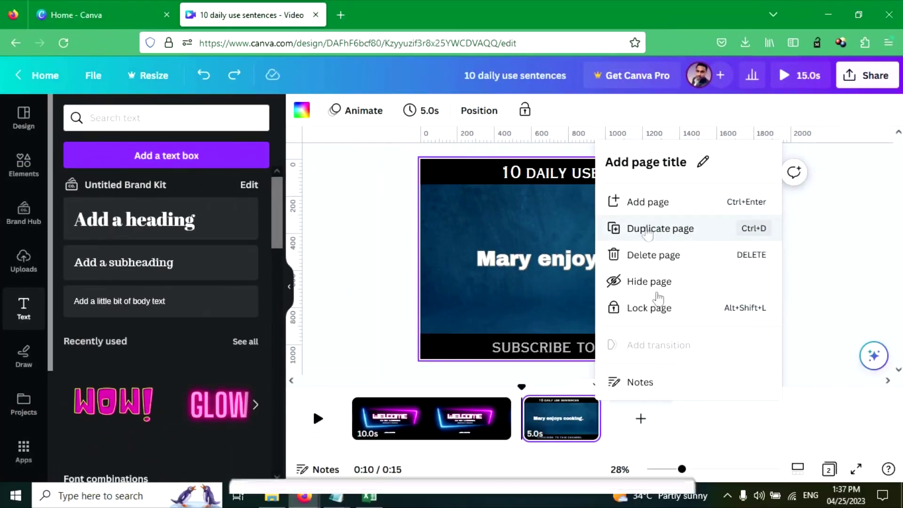
click(630, 228)
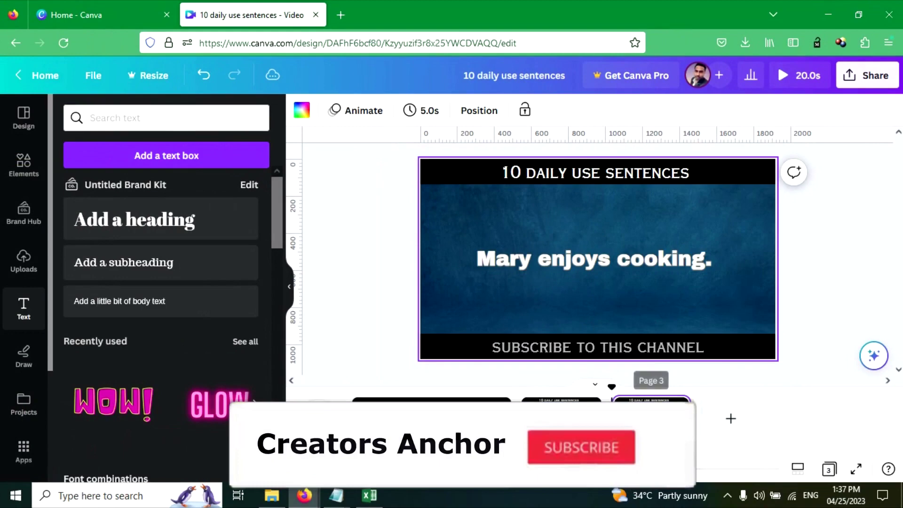
click(593, 266)
mouse_move(336, 496)
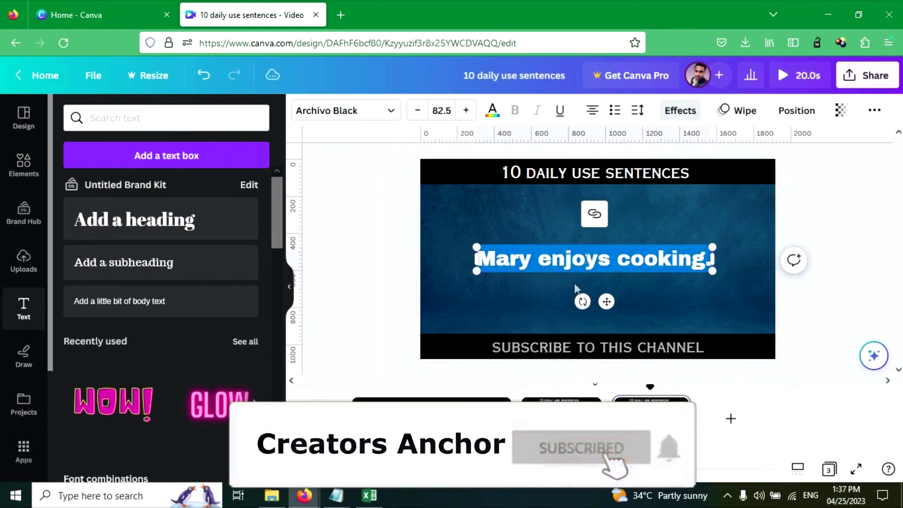
click(392, 397)
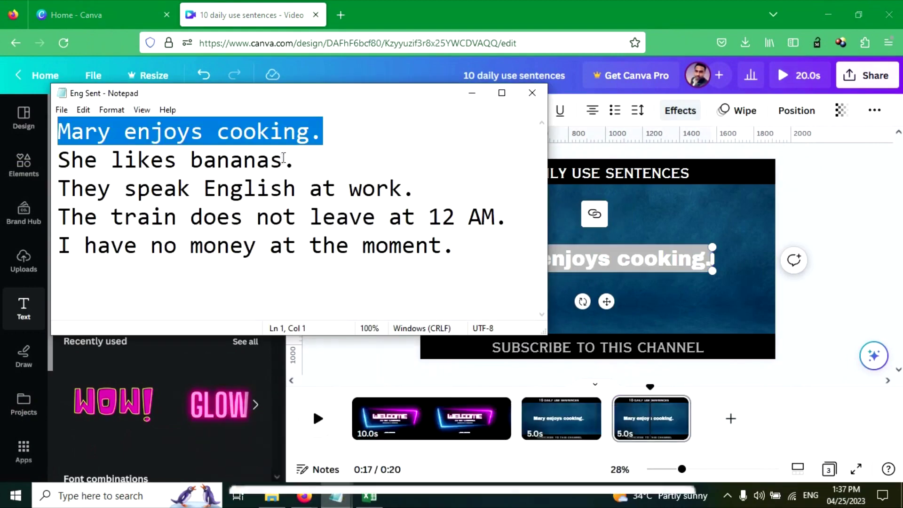
drag(294, 160, 58, 159)
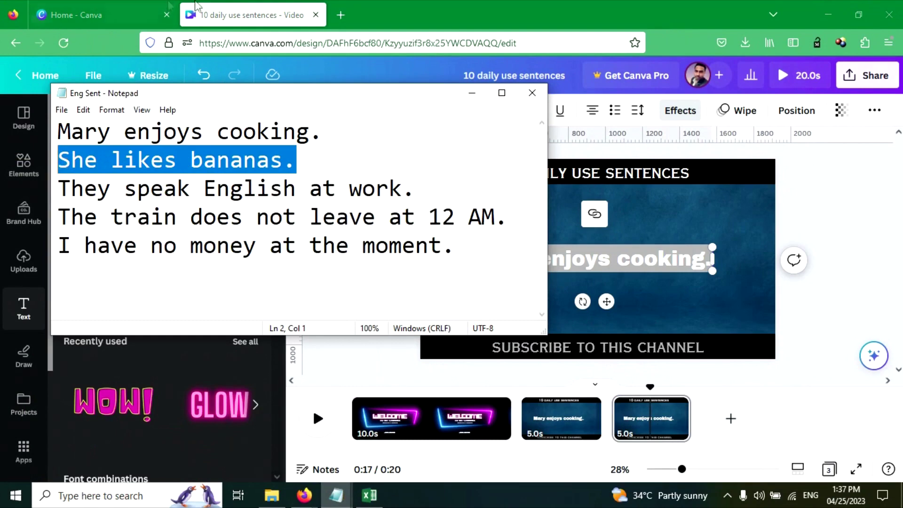
key(ctrl+c)
key(alt+Tab)
key(ctrl+v)
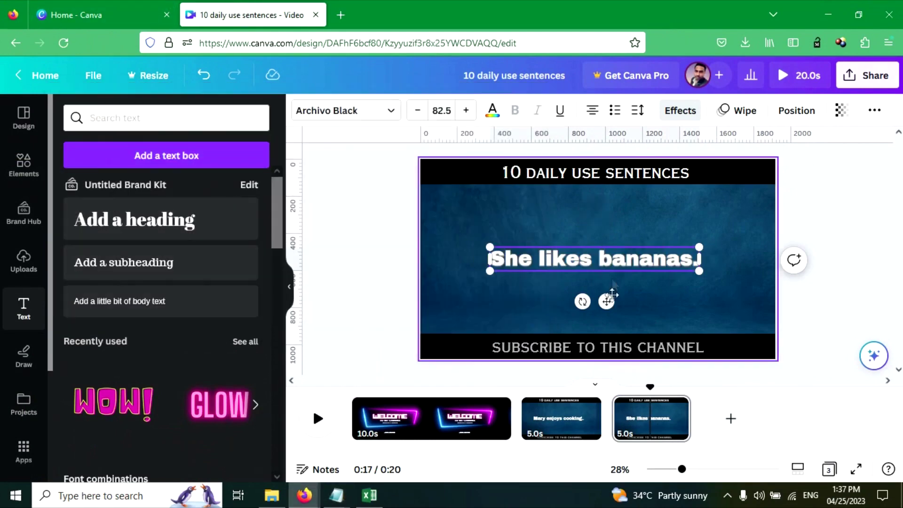
Duplicate page 3 so page 4 reads 'They speak English at work.'.
click(677, 407)
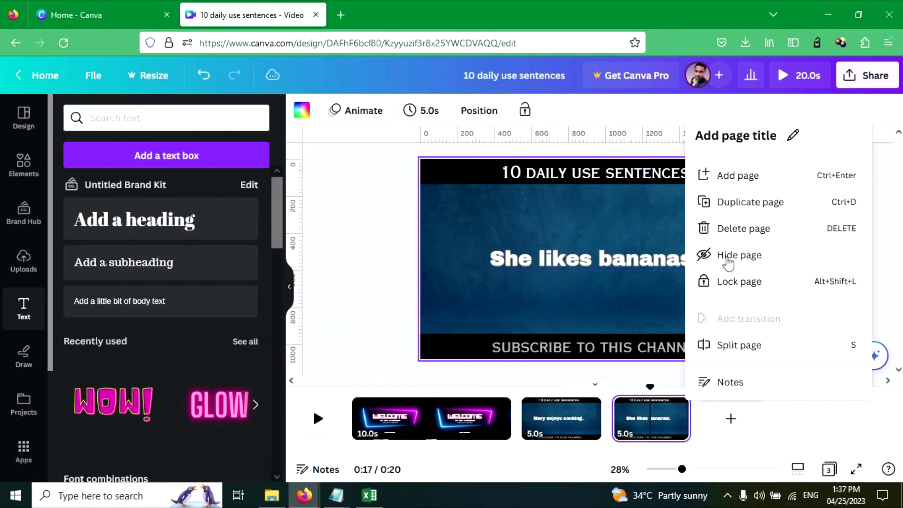
click(731, 203)
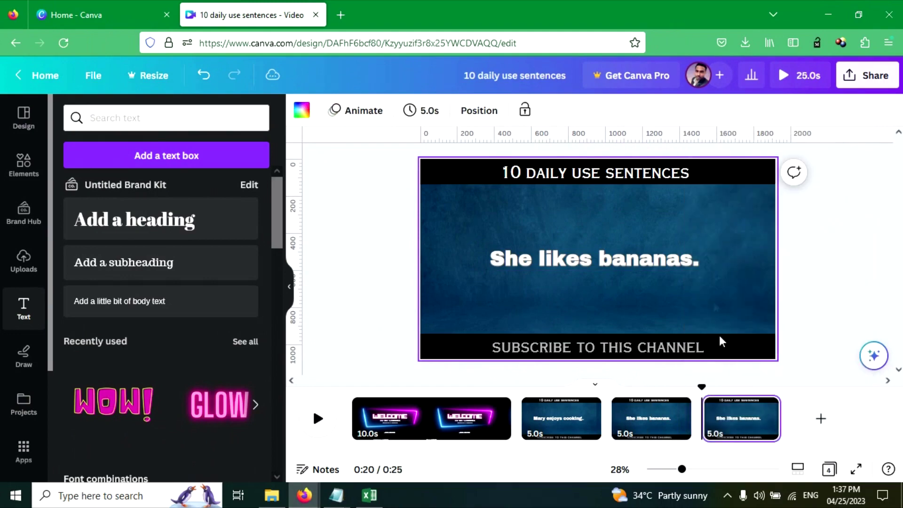
click(732, 418)
click(624, 280)
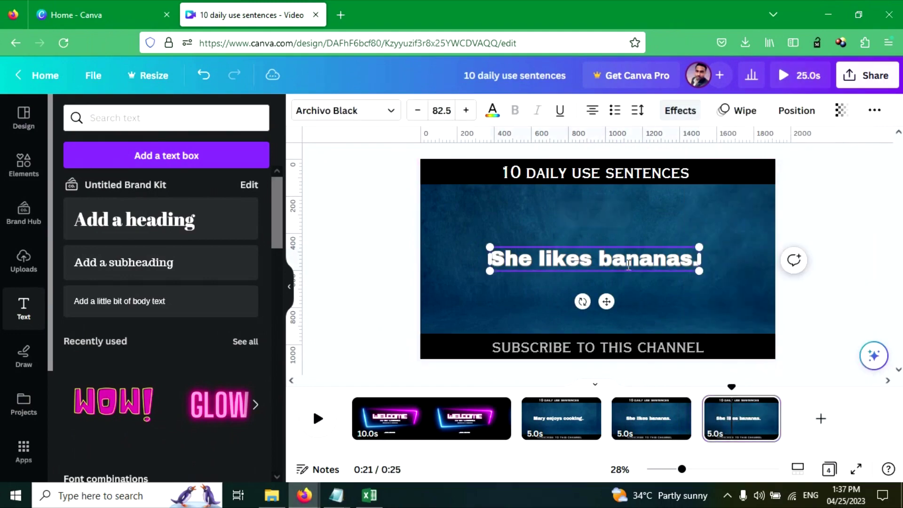
click(336, 495)
click(417, 438)
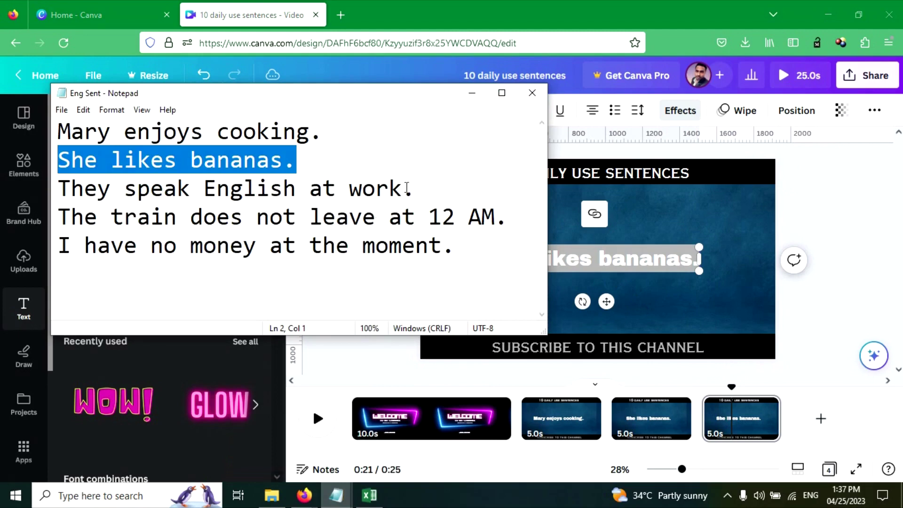
drag(426, 188, 12, 180)
key(ctrl+c)
click(239, 6)
key(ctrl+v)
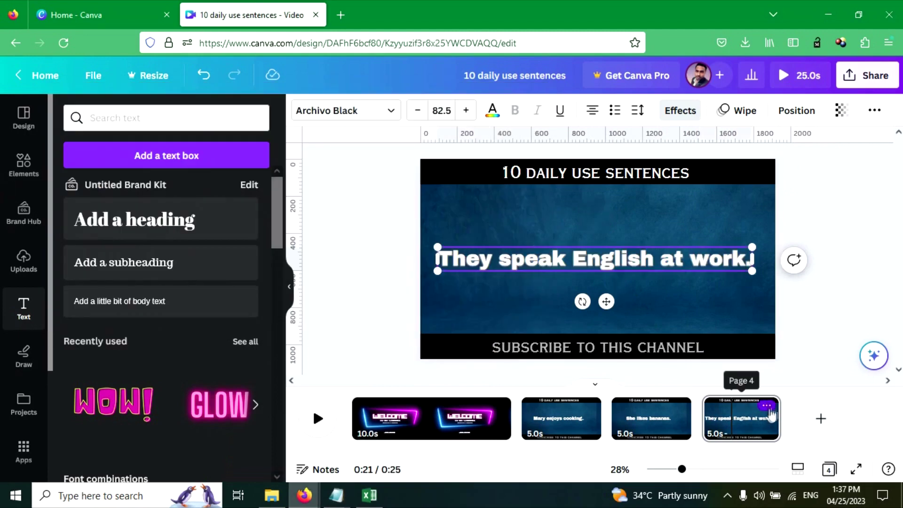
Duplicate page 4 so page 5 reads 'The train does not leave at 12 AM.'.
right_click(741, 417)
click(776, 209)
click(620, 258)
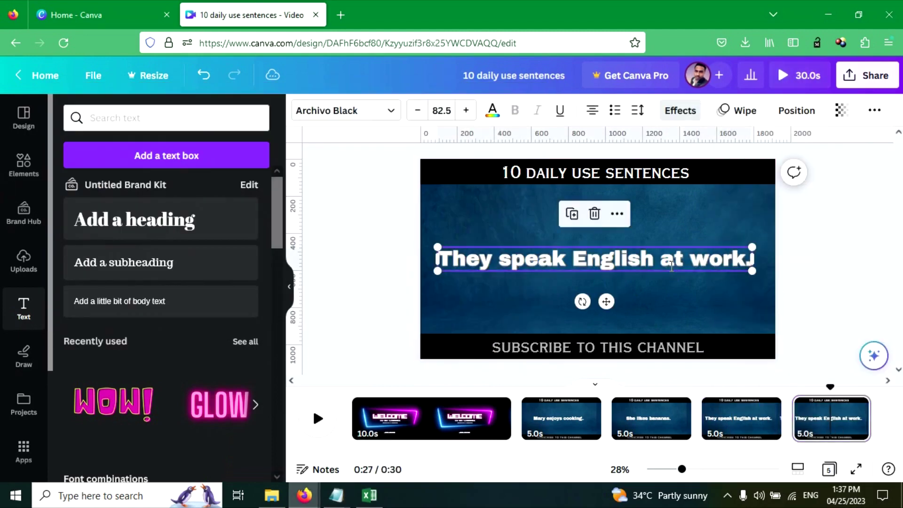
click(337, 495)
drag(536, 220, 63, 218)
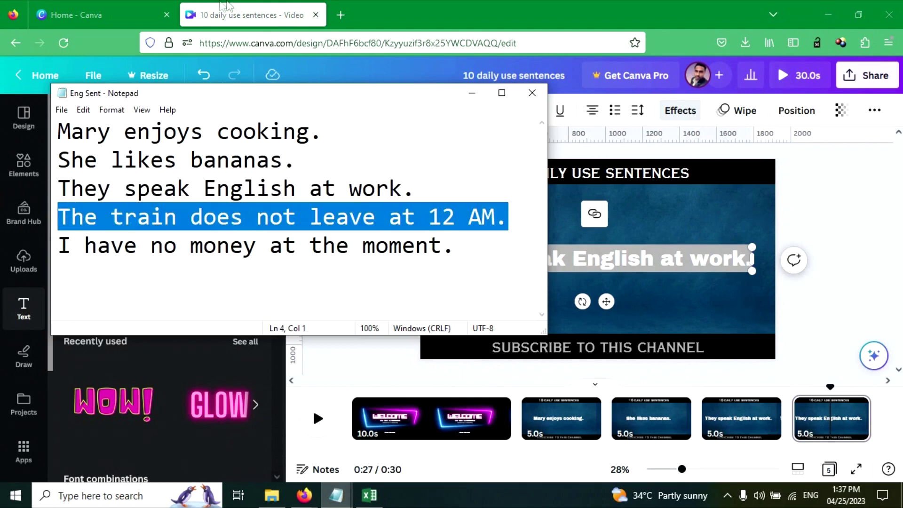
key(ctrl+c)
click(228, 4)
key(ctrl+v)
Add page 6 reading 'I have no money at the moment.', nudged up to centre it.
right_click(830, 416)
click(779, 202)
double_click(538, 282)
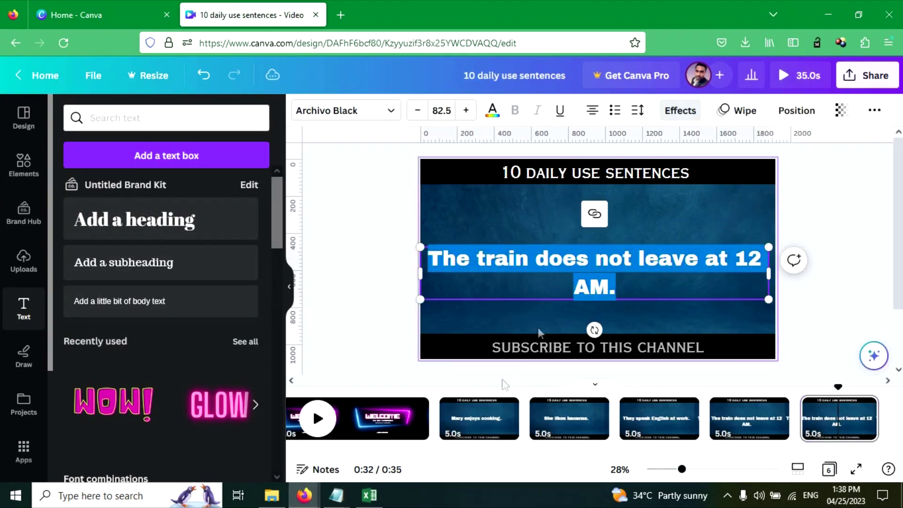
key(alt+Tab)
drag(456, 244, 14, 244)
key(ctrl+c)
click(557, 306)
key(ctrl+v)
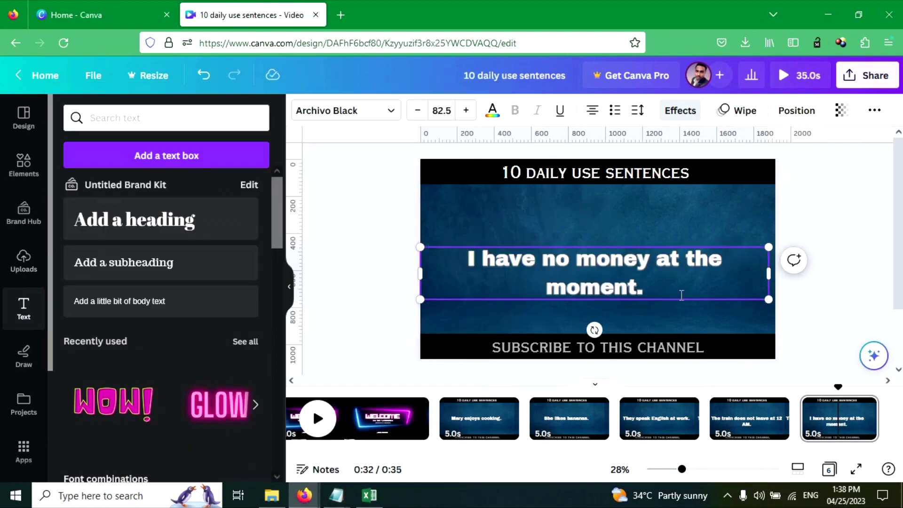
click(796, 345)
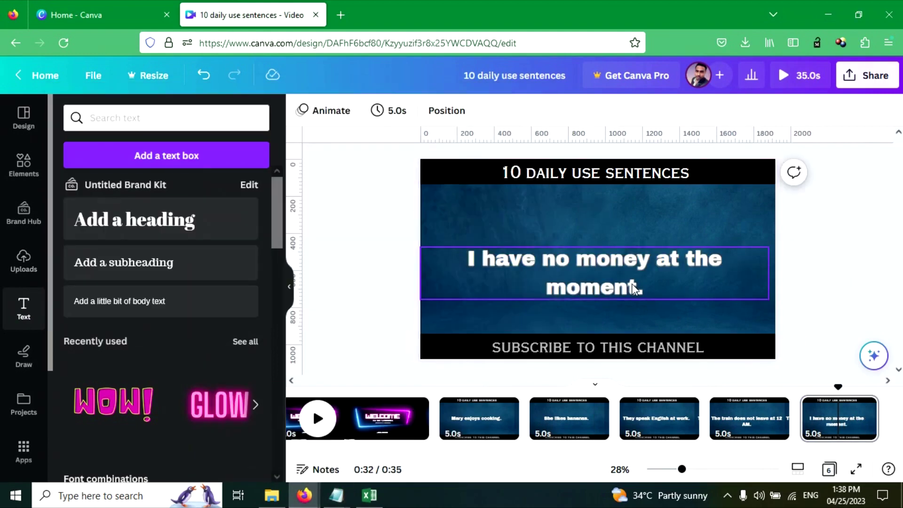
drag(635, 289, 635, 278)
key(Escape)
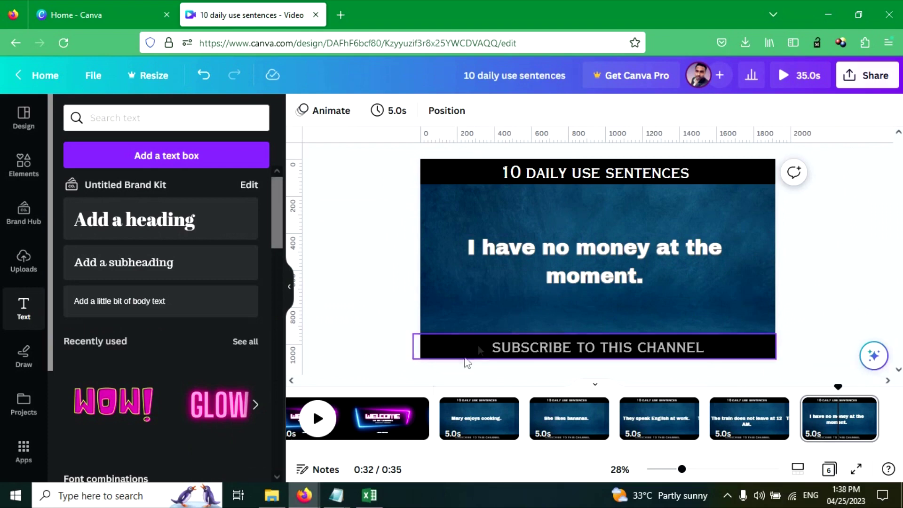
click(317, 419)
Play the six-page video from the welcome page, pause it, and return to page 1.
click(478, 416)
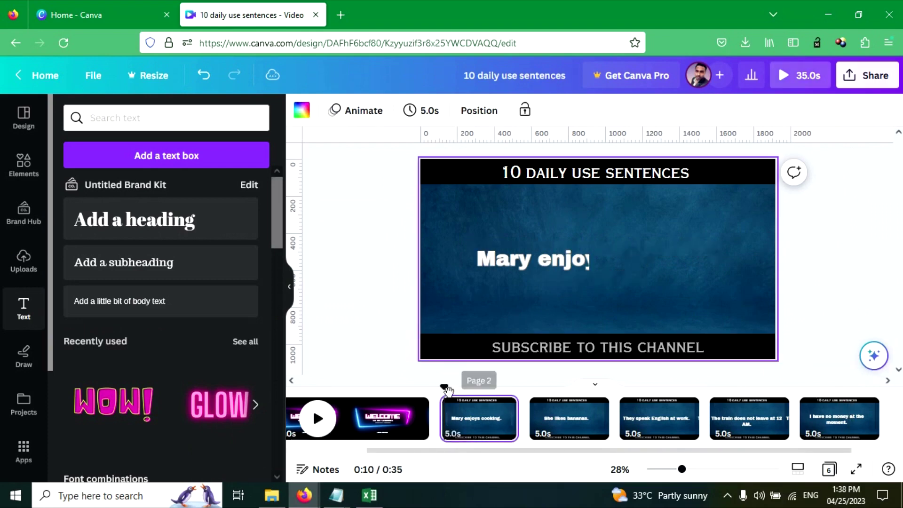
click(358, 416)
click(318, 418)
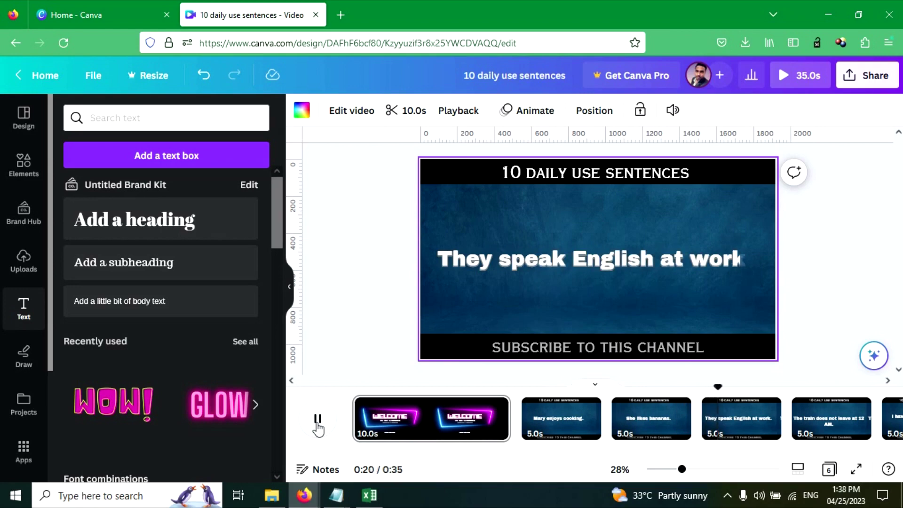
click(318, 421)
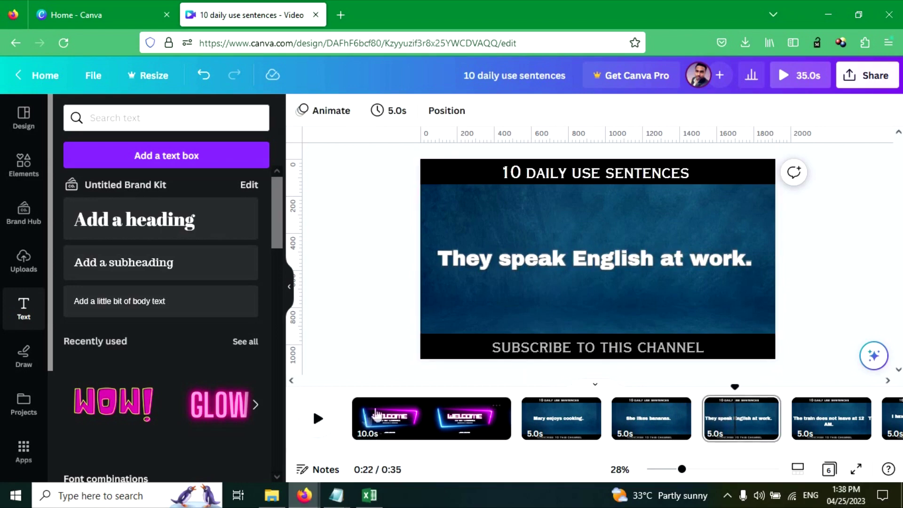
click(422, 423)
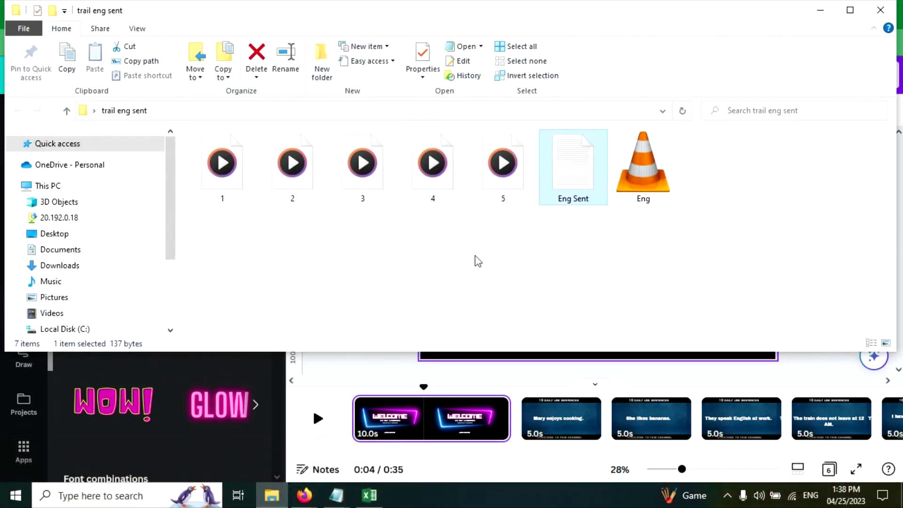
drag(490, 219, 186, 180)
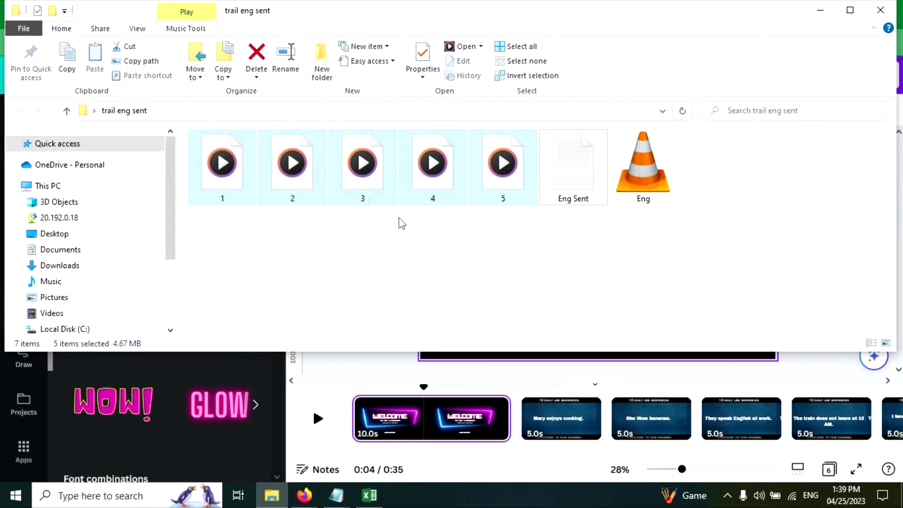
click(485, 243)
drag(458, 201, 228, 178)
click(288, 175)
key(Right)
key(Right)
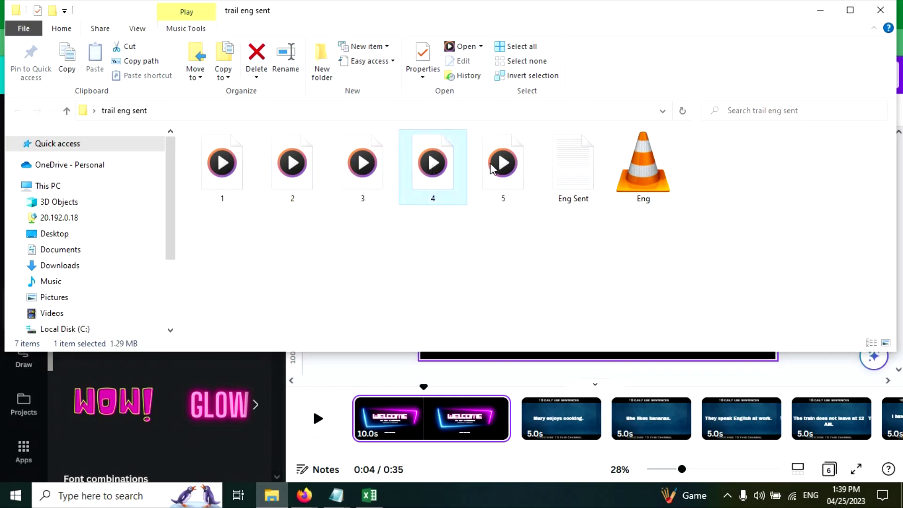
key(Right)
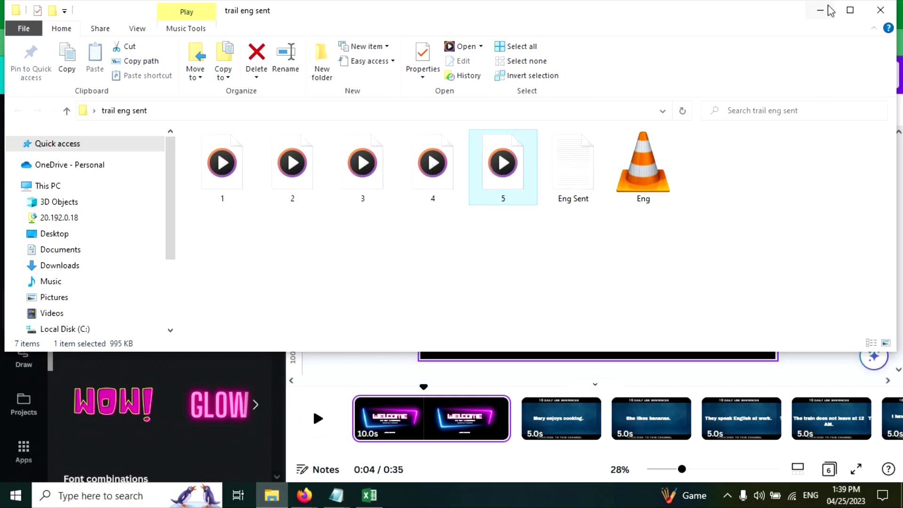
Add 1.wav from uploaded audio and place it under the 'Mary enjoys cooking.' page.
click(829, 10)
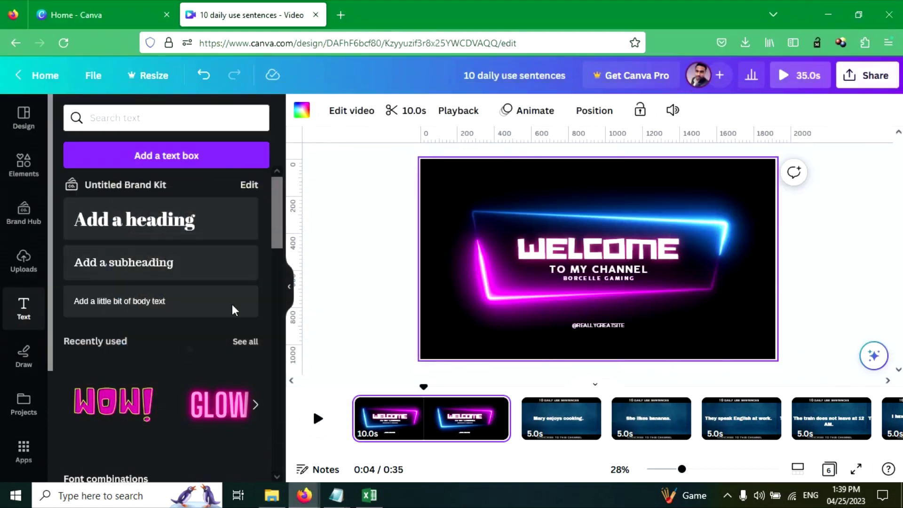
click(24, 258)
click(169, 179)
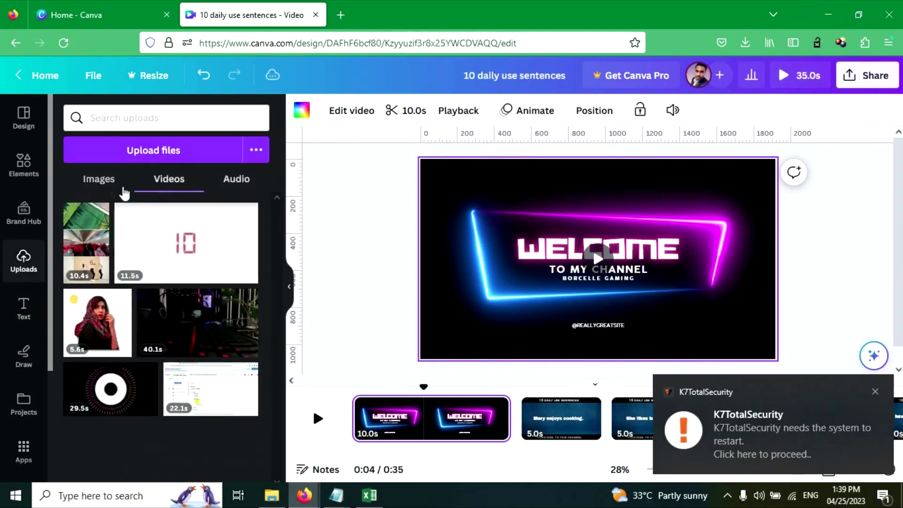
click(237, 179)
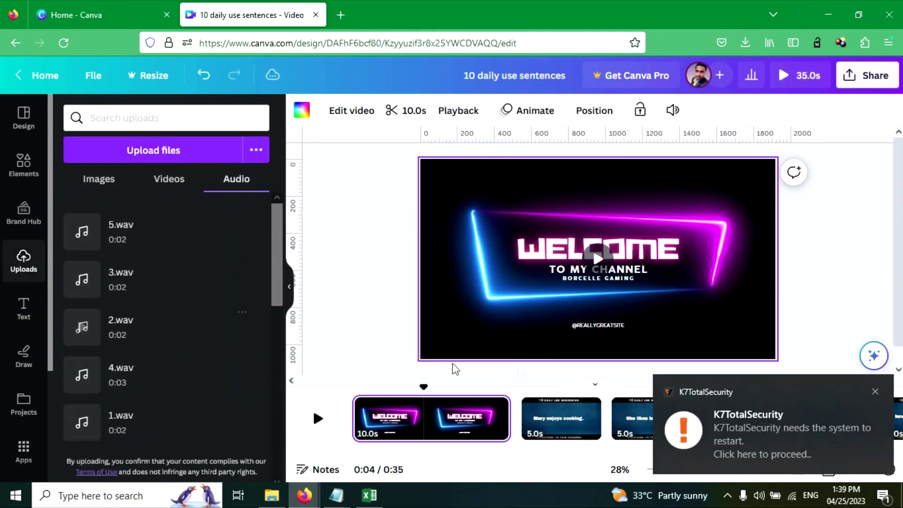
click(873, 392)
scroll(883, 338, down, 1)
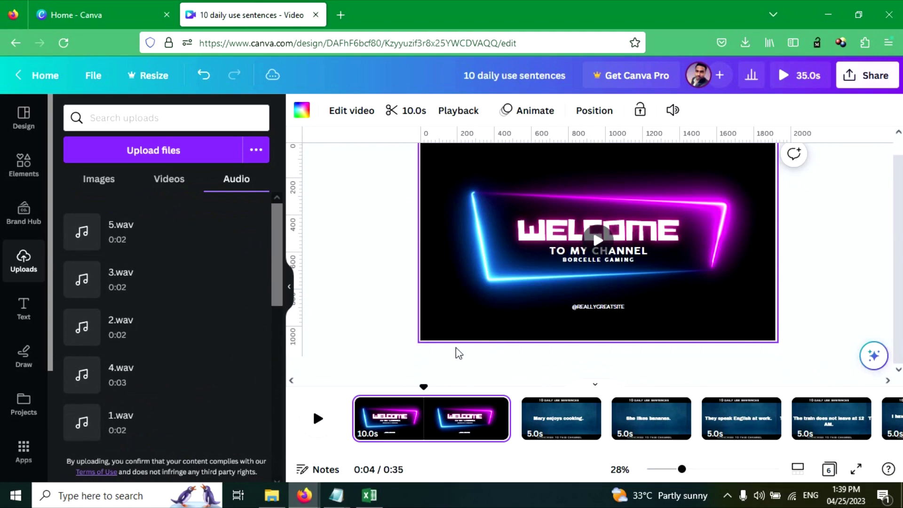
scroll(459, 349, up, 1)
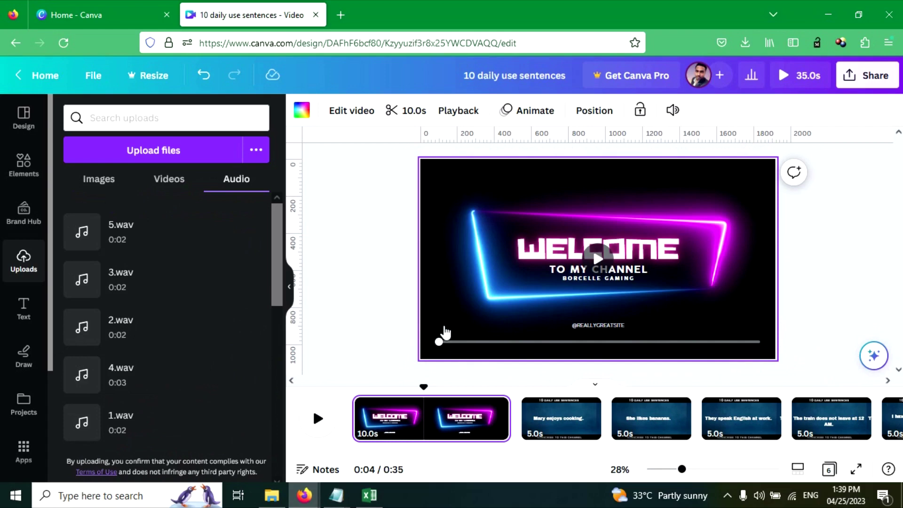
scroll(169, 290, down, 3)
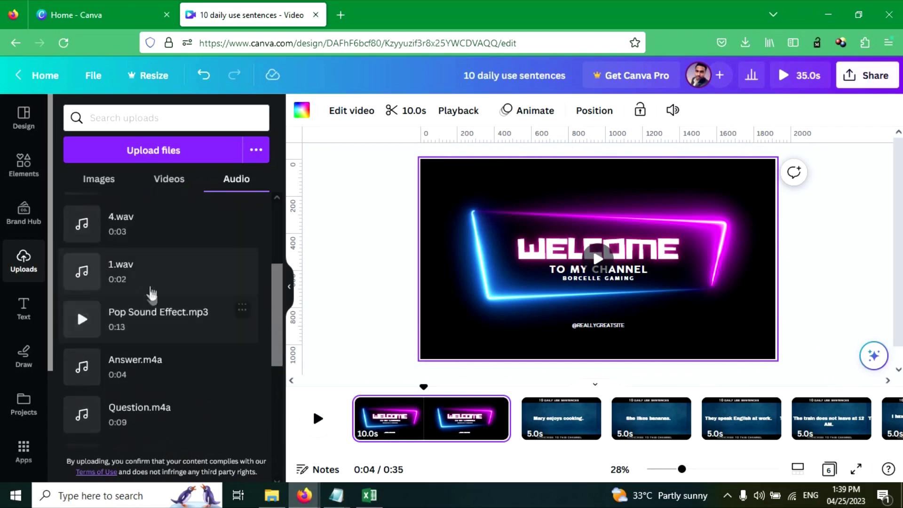
click(151, 284)
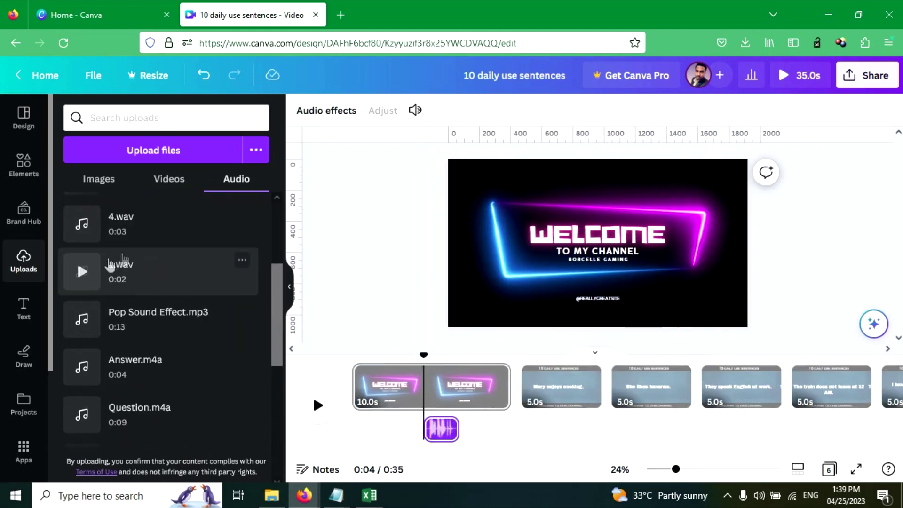
mouse_move(441, 429)
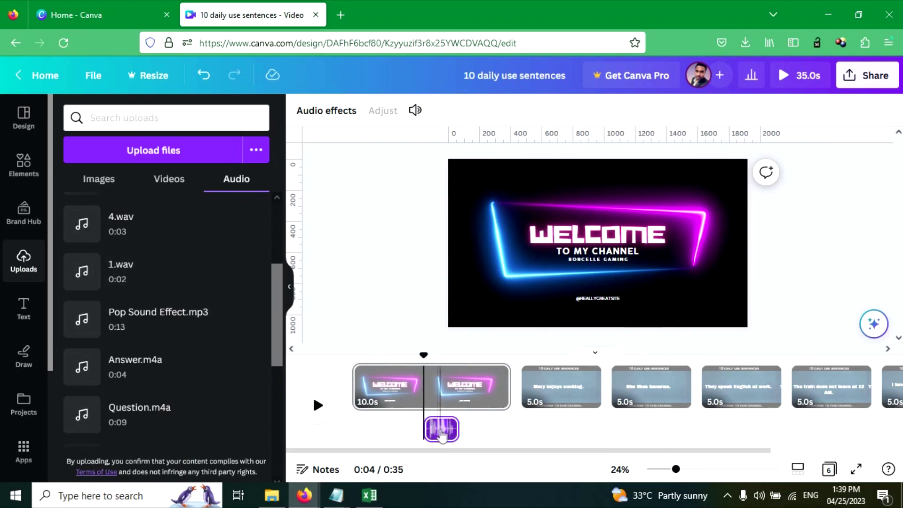
drag(440, 431, 564, 433)
scroll(141, 364, up, 2)
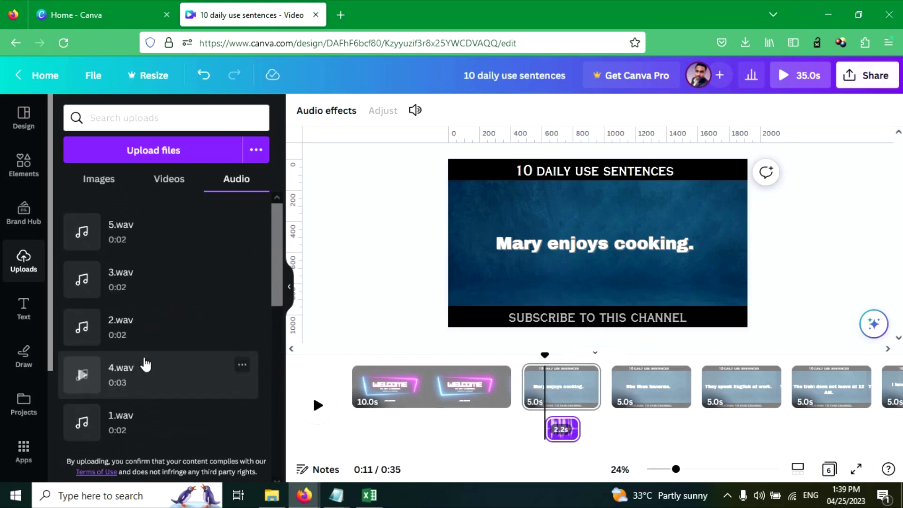
Place the next audio clip under the 'She likes bananas.' page, starting about 16 seconds.
click(137, 332)
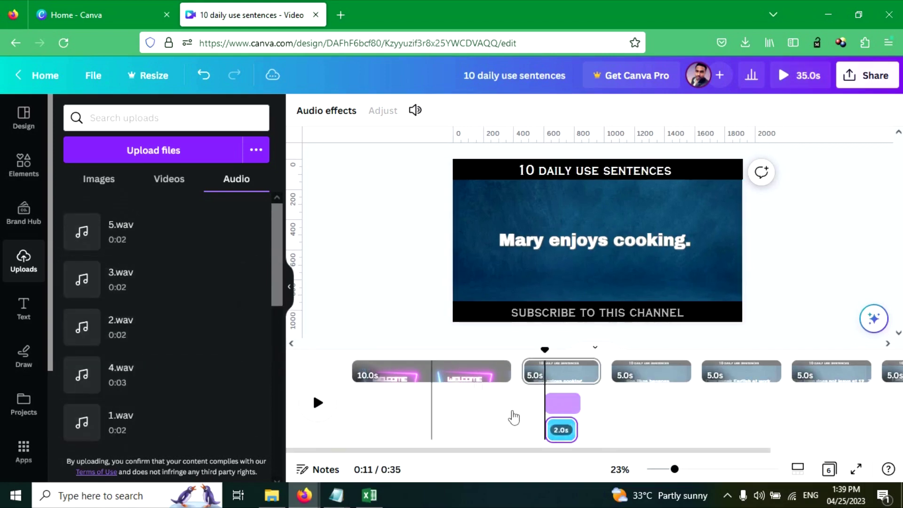
drag(561, 433, 646, 393)
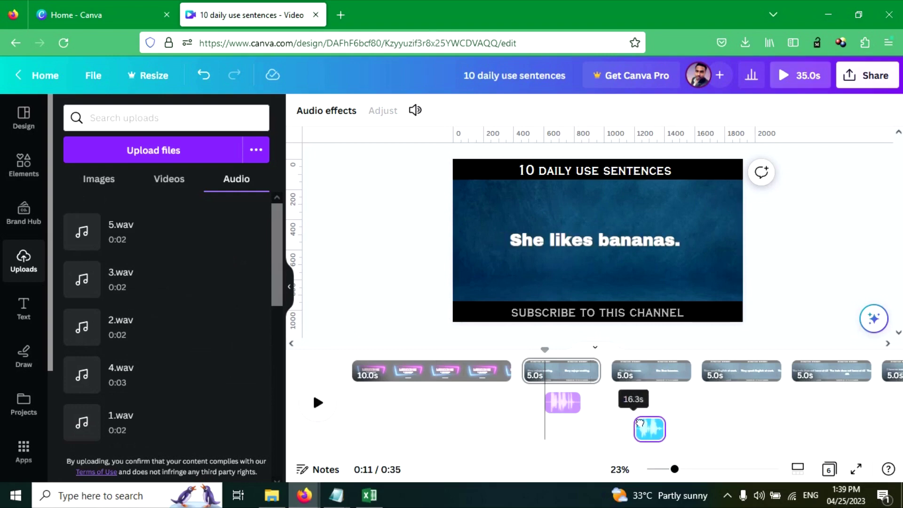
drag(639, 423, 649, 438)
drag(649, 432, 646, 429)
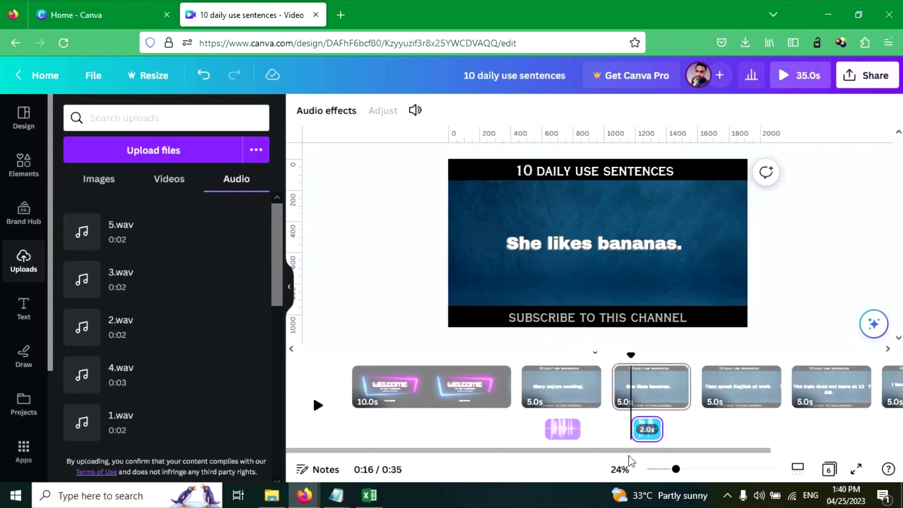
drag(625, 451, 706, 458)
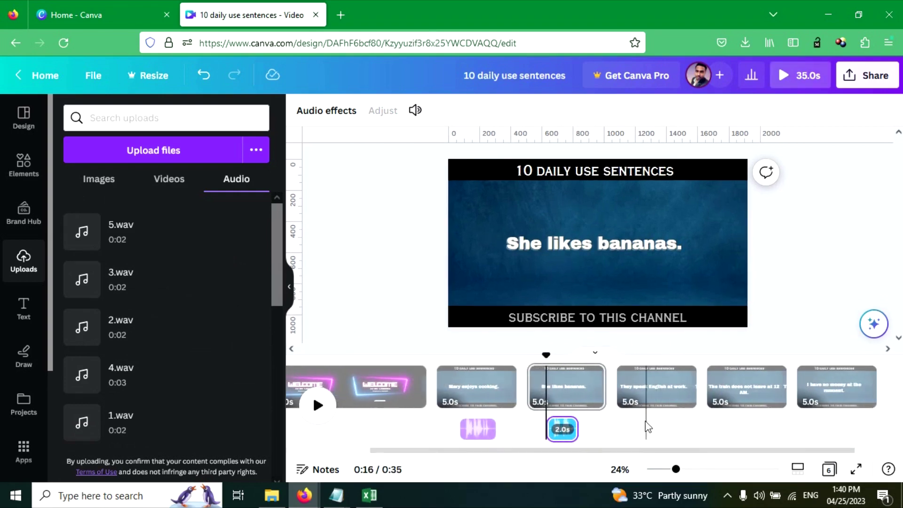
click(630, 430)
click(649, 423)
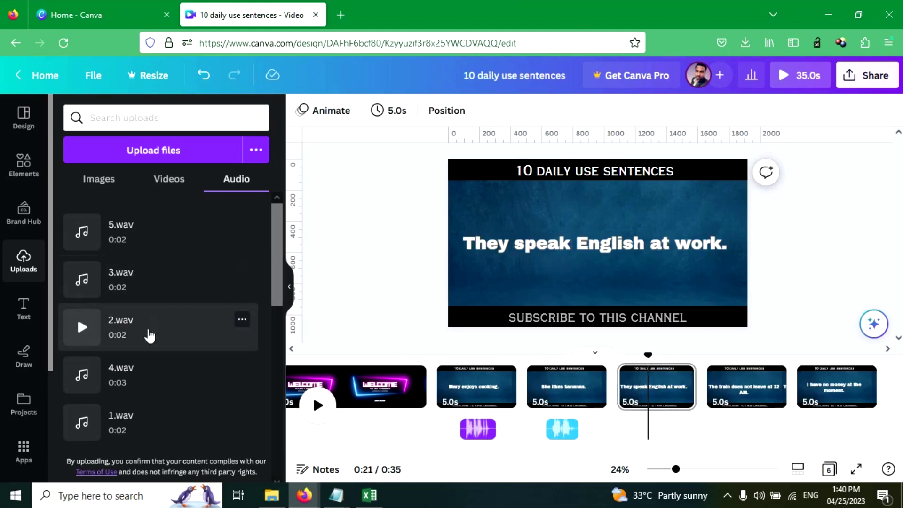
Add 3.wav under the 'They speak English at work.' page.
click(137, 289)
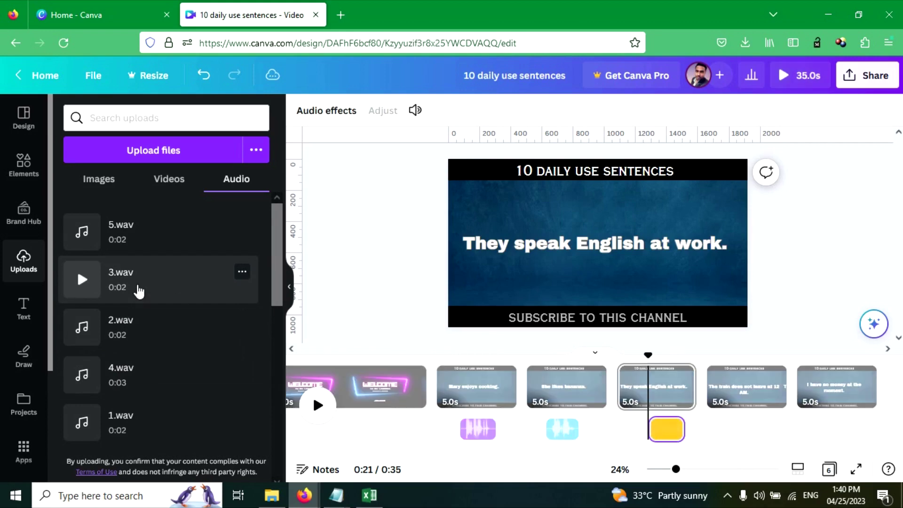
drag(667, 428, 649, 424)
click(722, 424)
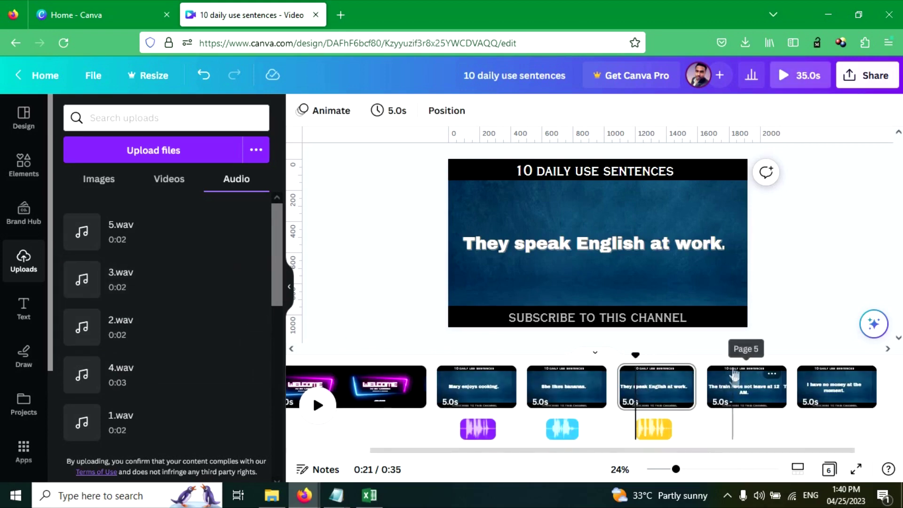
click(734, 367)
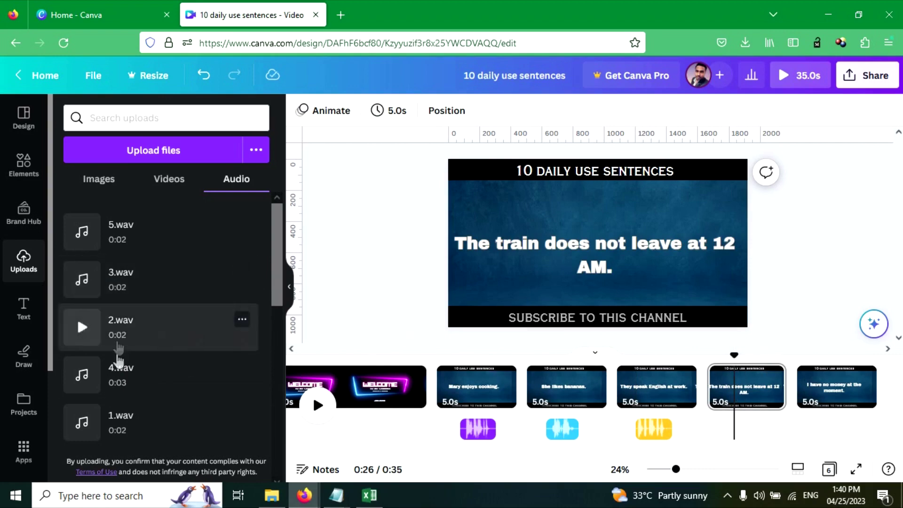
Place 4.wav under the train sentence page and lengthen that page to 6.3 seconds.
click(121, 373)
mouse_move(747, 430)
drag(767, 431, 749, 428)
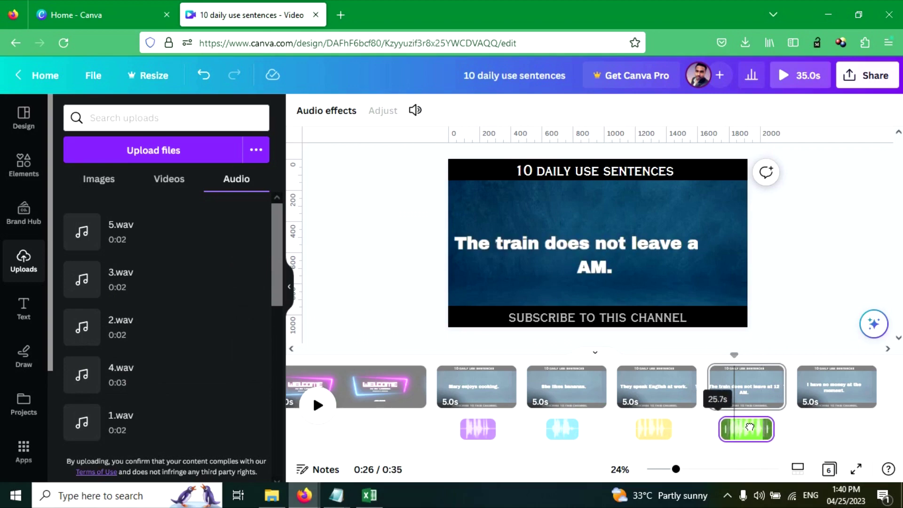
drag(749, 428, 748, 428)
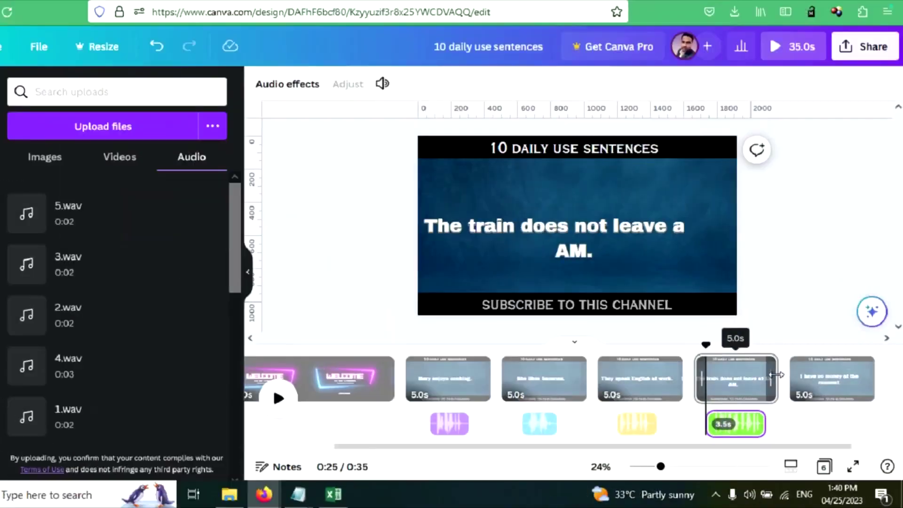
drag(784, 387, 806, 386)
click(754, 430)
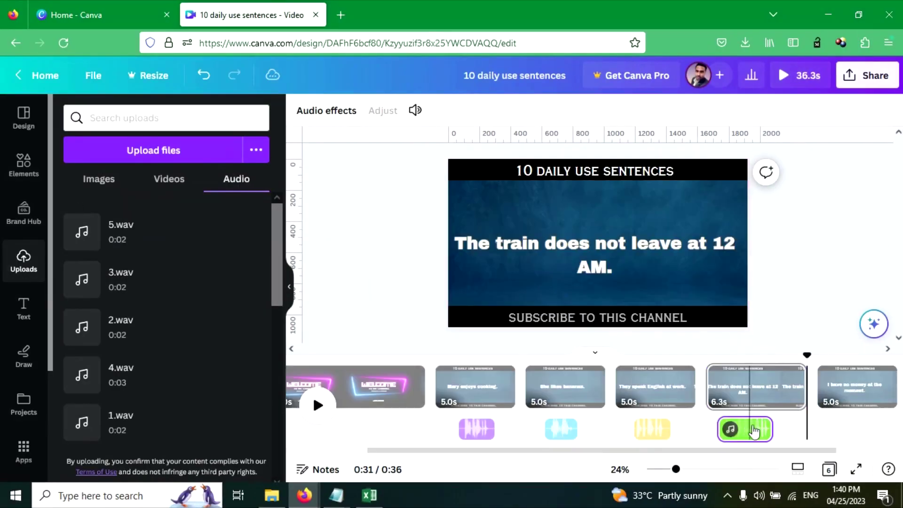
drag(753, 430, 768, 431)
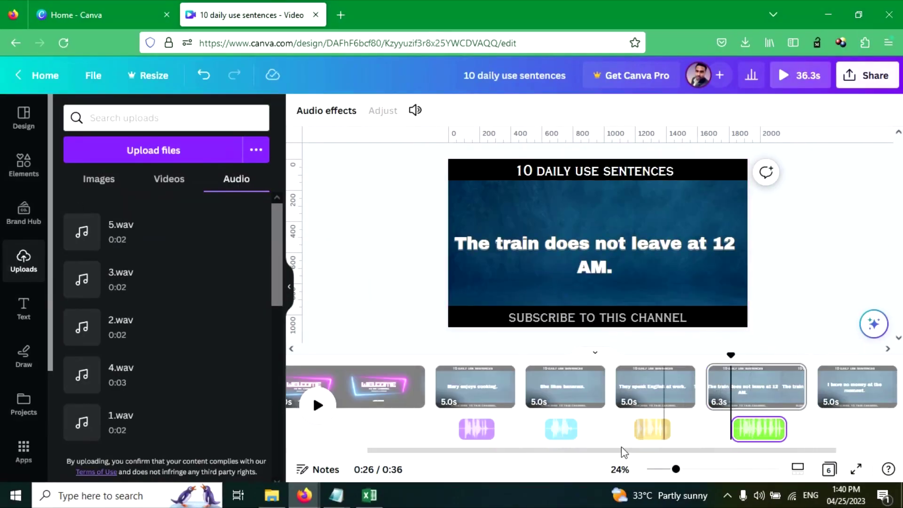
drag(622, 451, 691, 455)
Place 5.wav under the last sentence page and lengthen that page slightly.
click(779, 386)
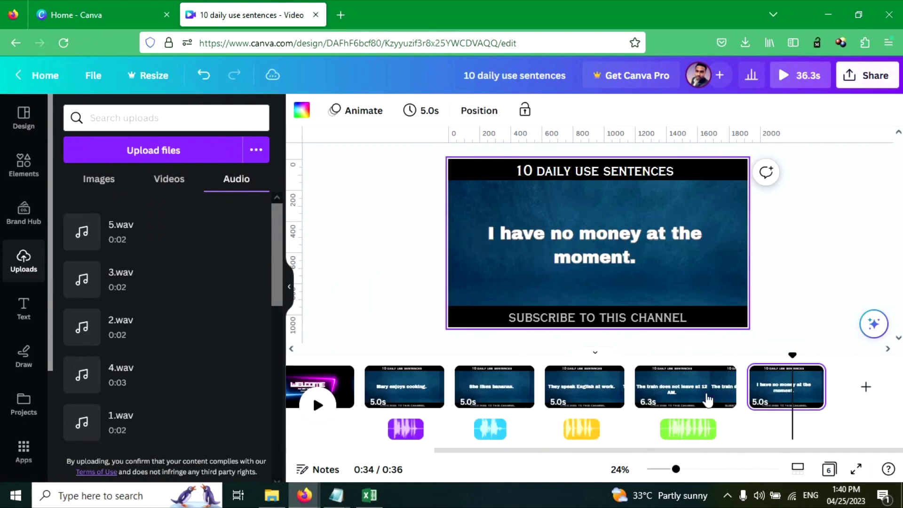
click(772, 387)
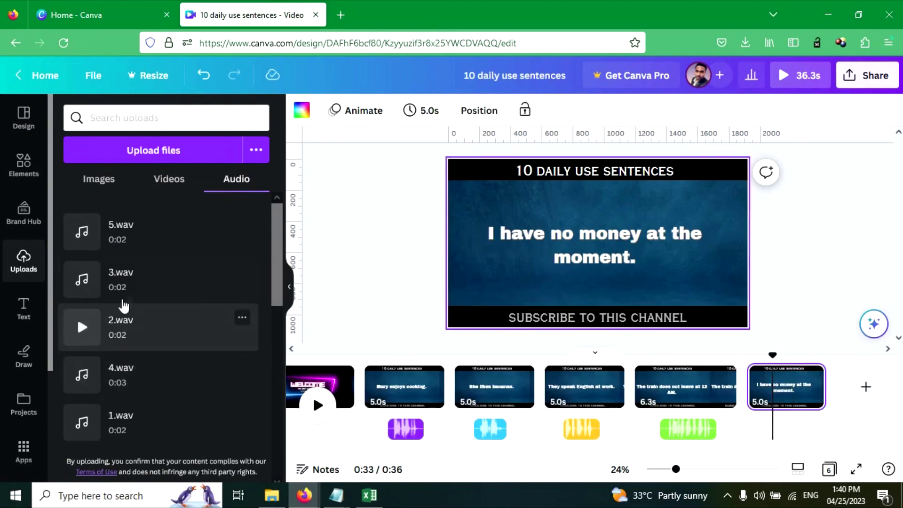
drag(141, 243, 804, 435)
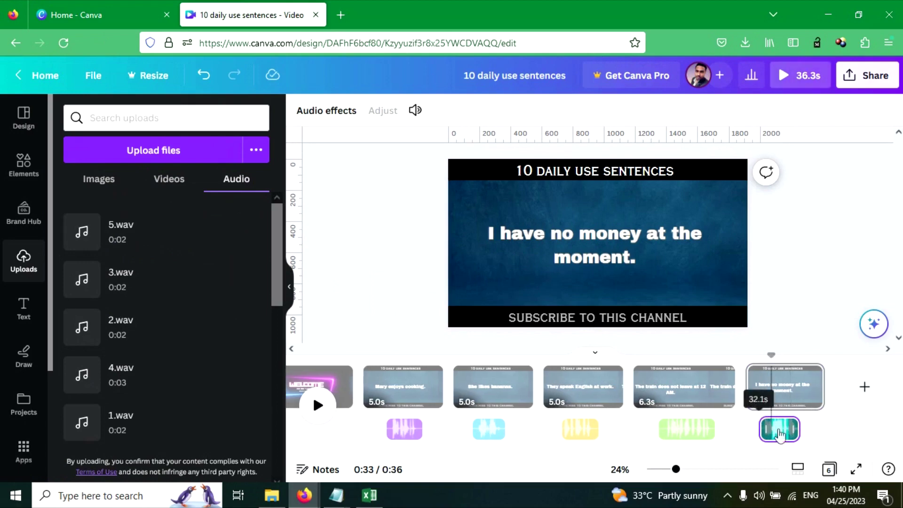
drag(796, 434, 780, 430)
drag(827, 393, 820, 396)
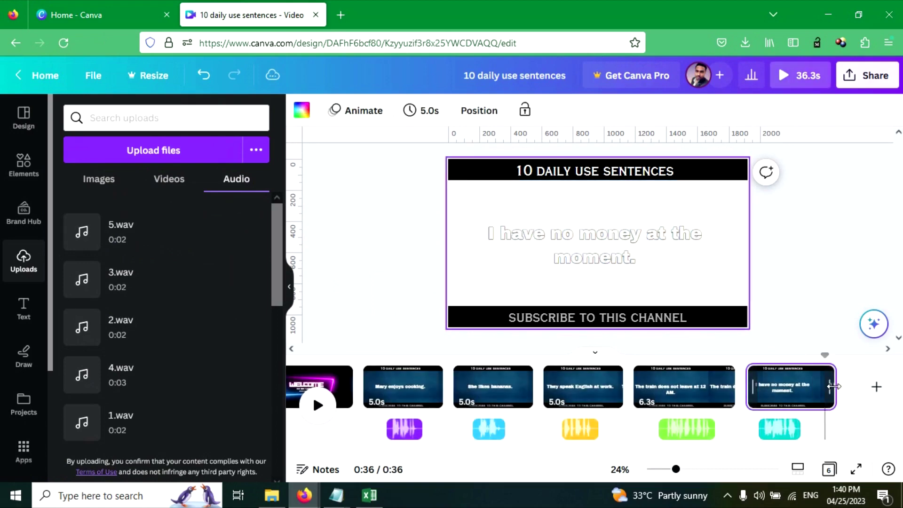
drag(780, 429, 790, 432)
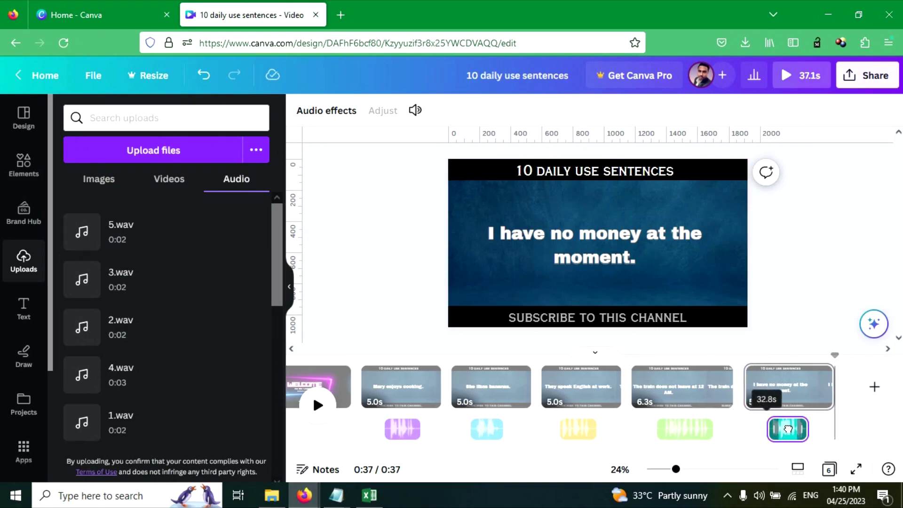
drag(649, 450, 487, 453)
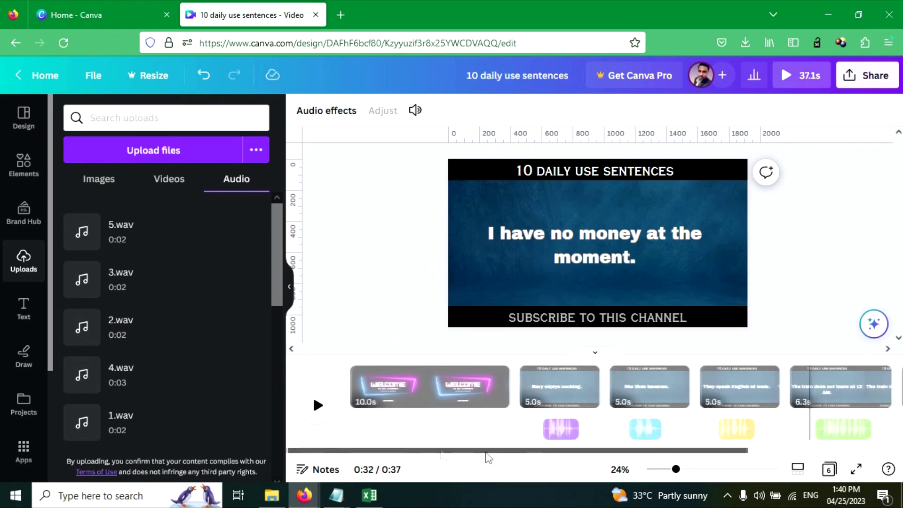
click(367, 388)
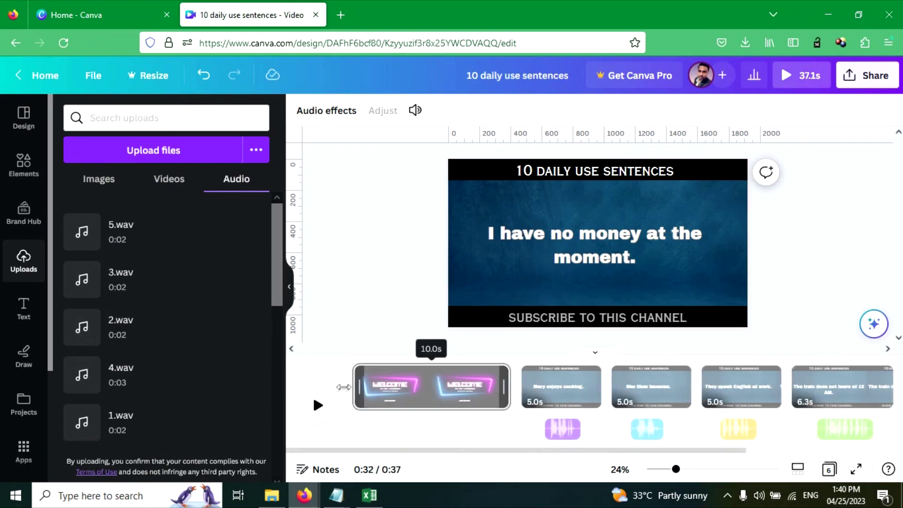
click(319, 404)
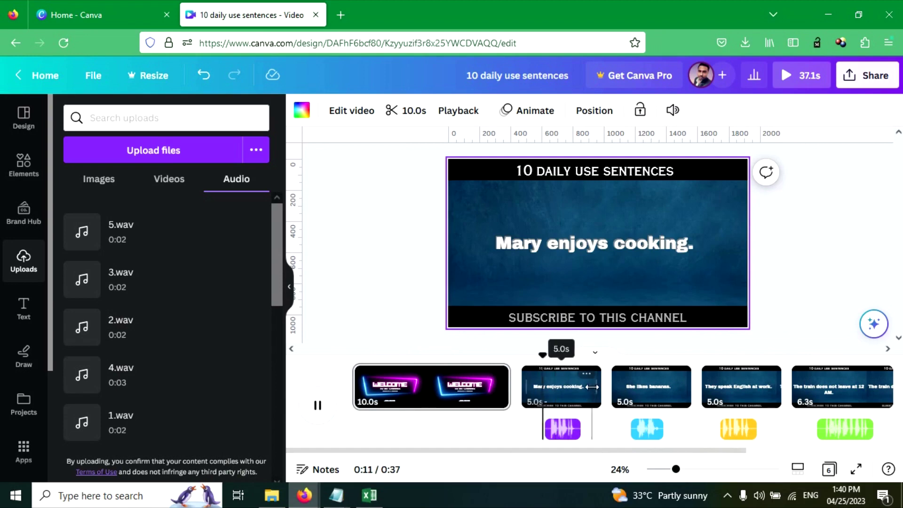
click(759, 495)
drag(740, 460, 725, 460)
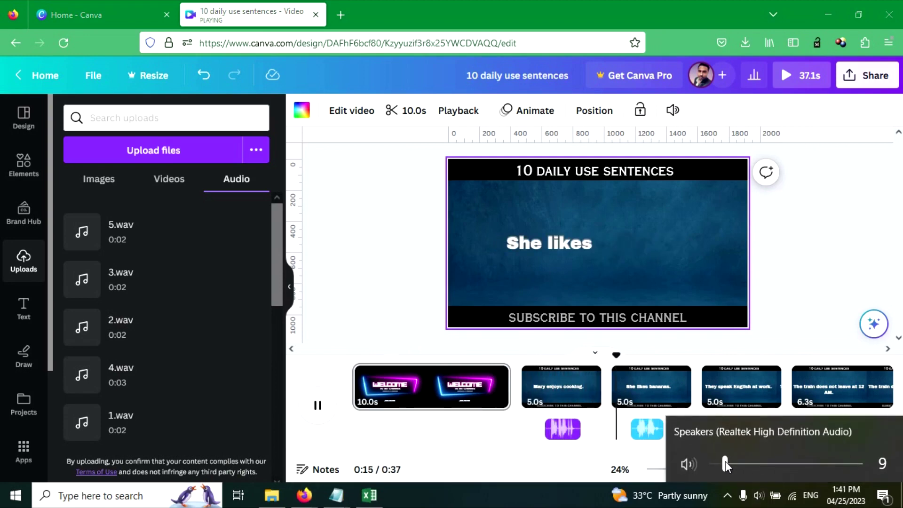
click(584, 502)
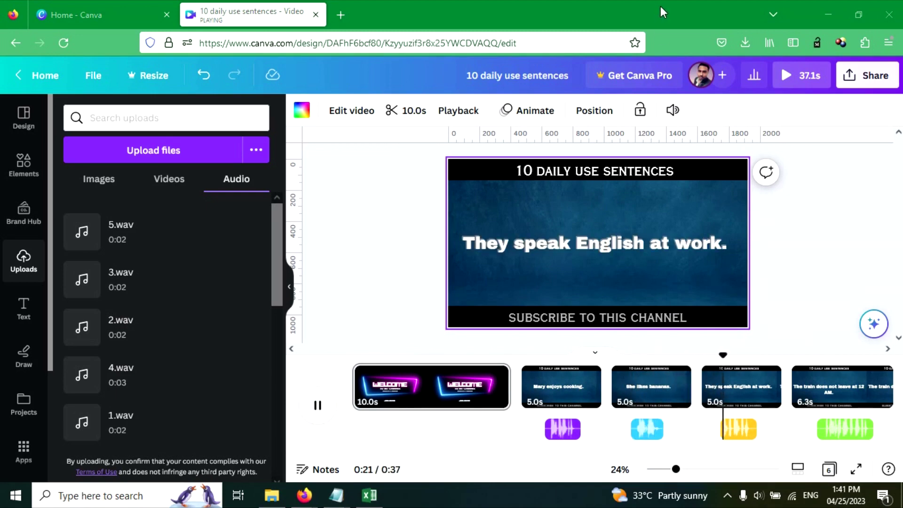
click(758, 495)
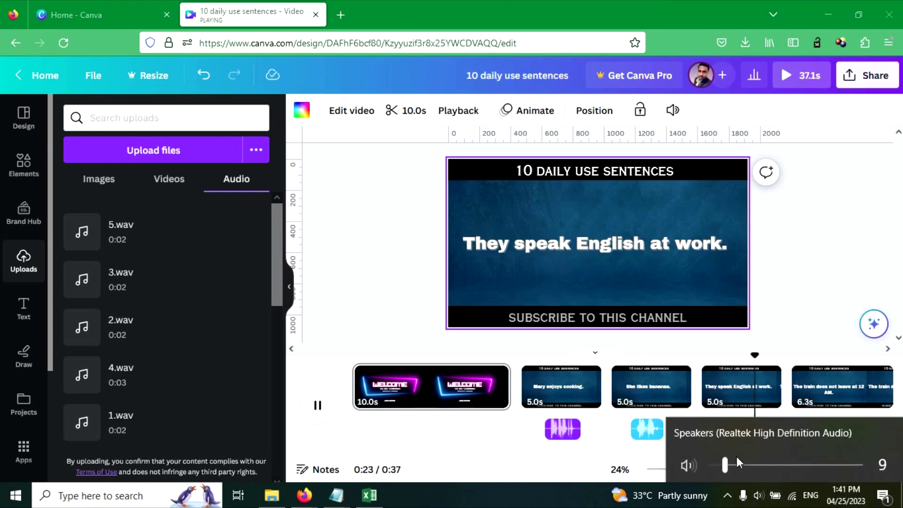
drag(736, 457, 743, 460)
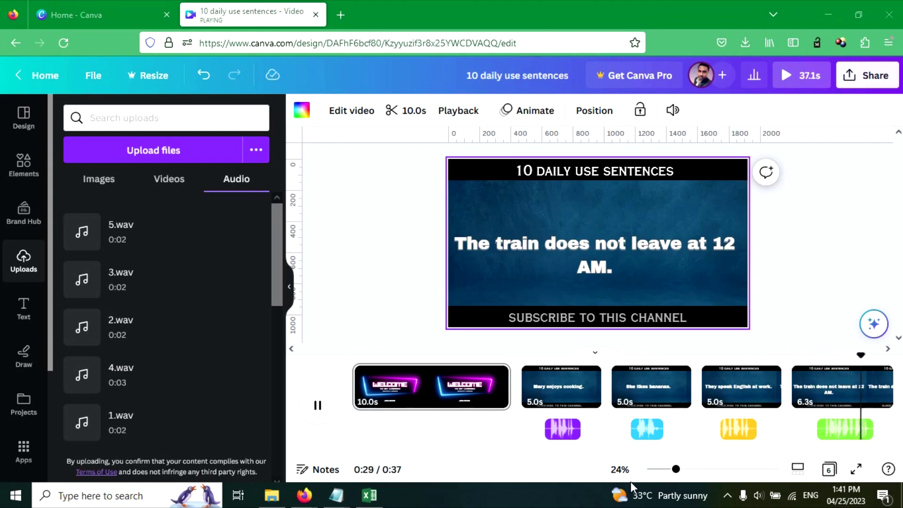
click(756, 496)
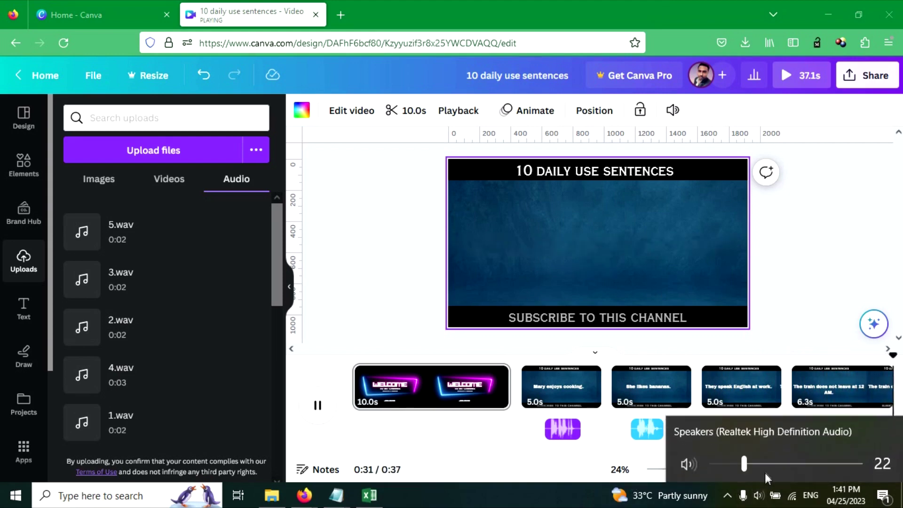
drag(746, 465, 770, 466)
click(572, 507)
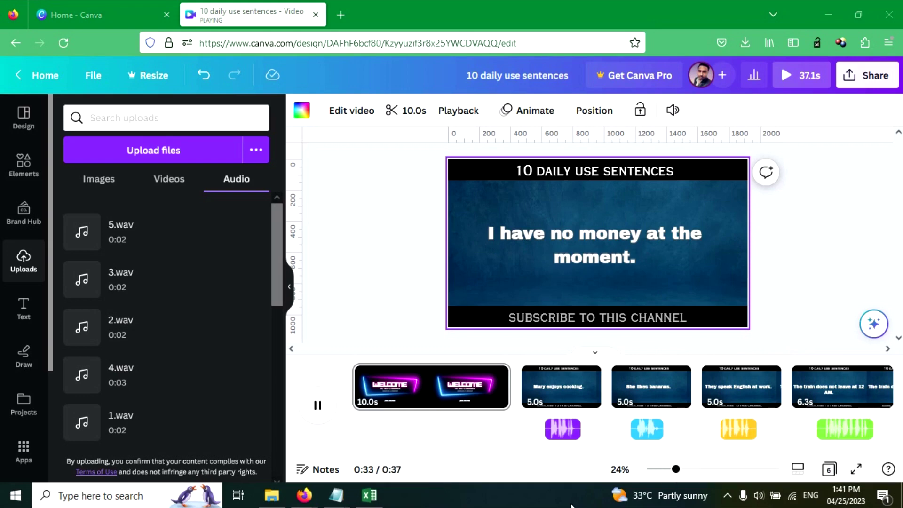
click(755, 497)
drag(767, 465, 757, 471)
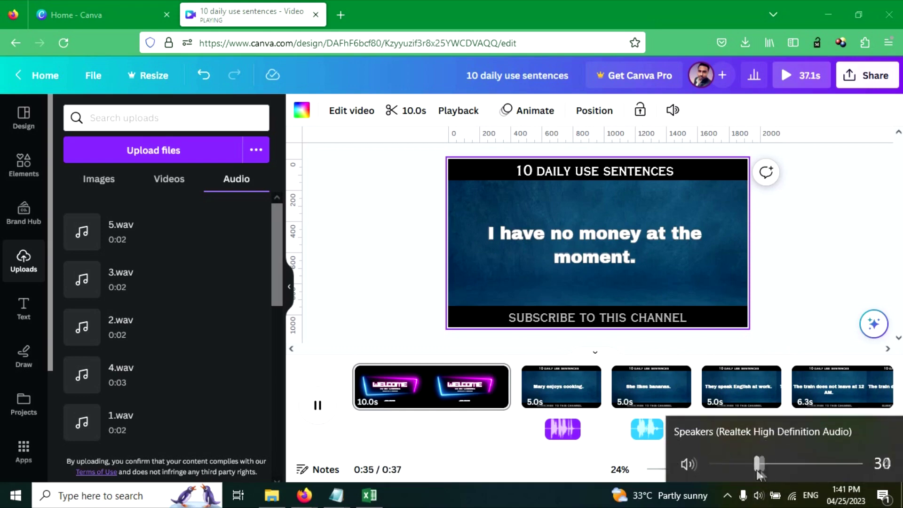
click(622, 481)
mouse_move(678, 430)
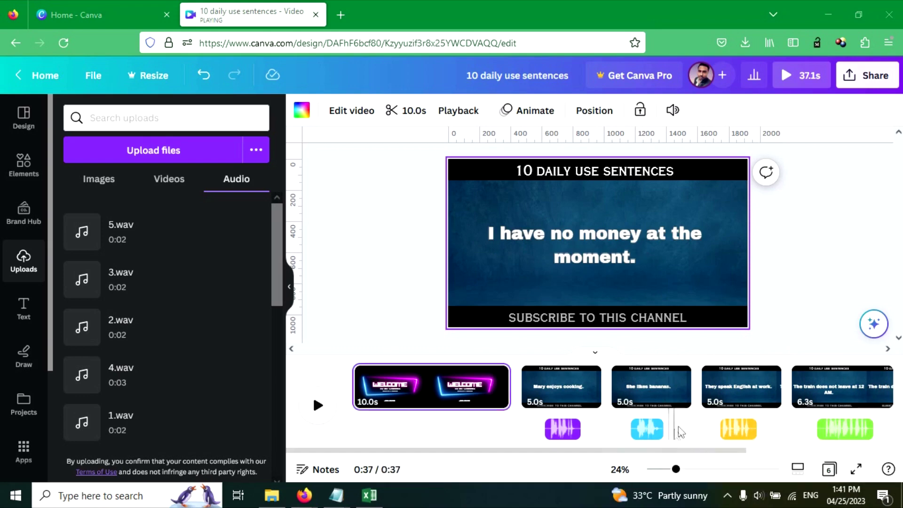
scroll(705, 428, left, 2)
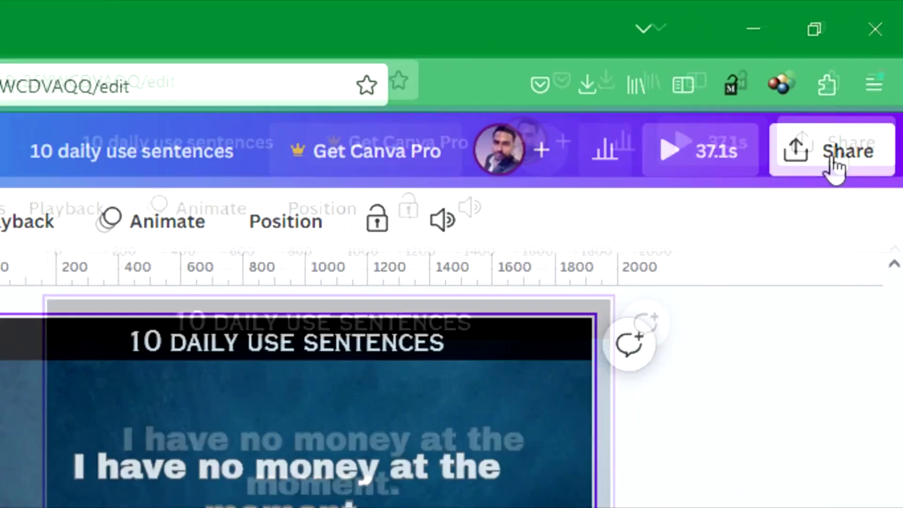
Download all six pages as an MP4 video from Share > Download.
click(855, 78)
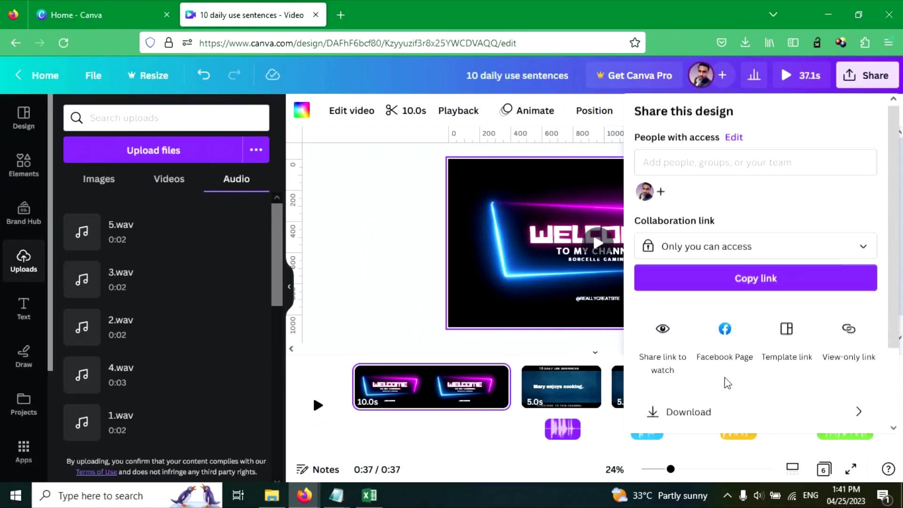
scroll(720, 352, down, 3)
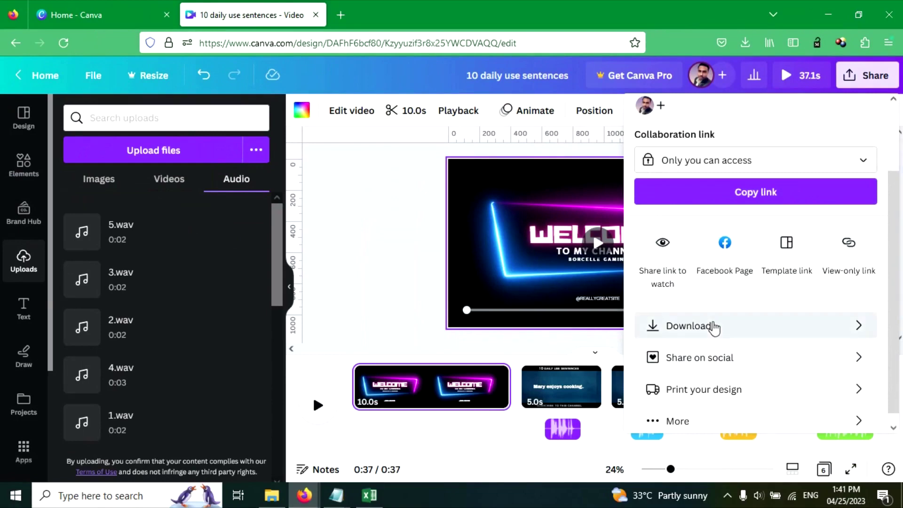
click(712, 326)
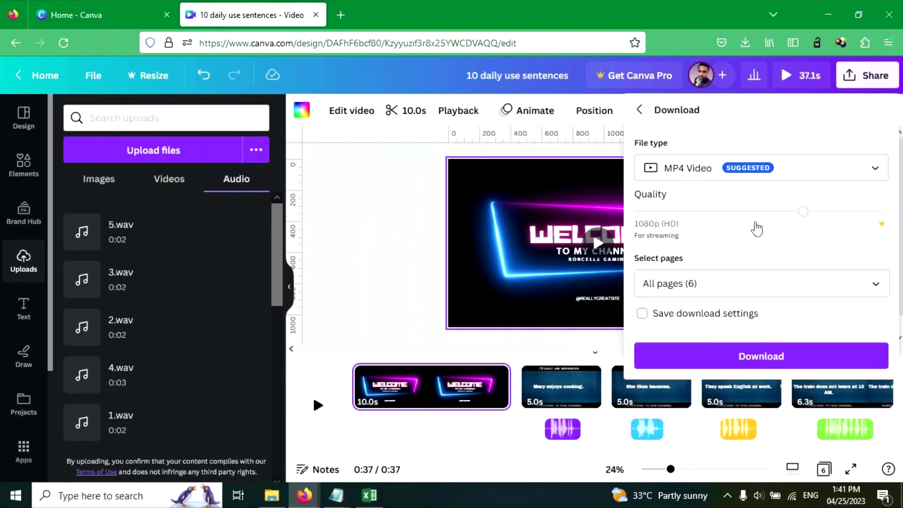
click(762, 362)
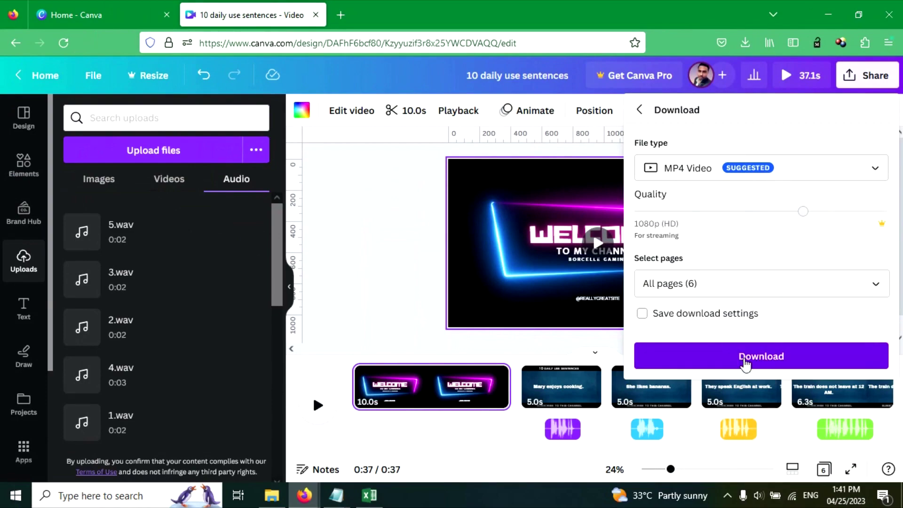
click(744, 362)
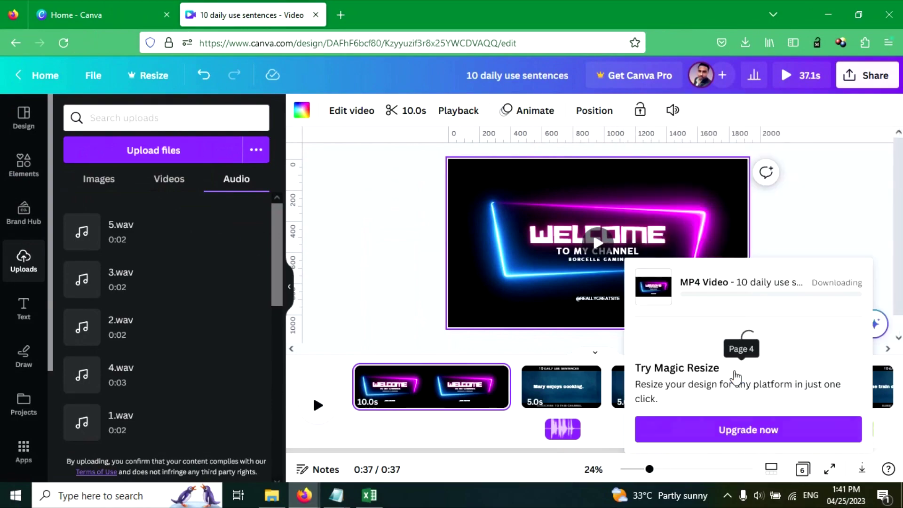